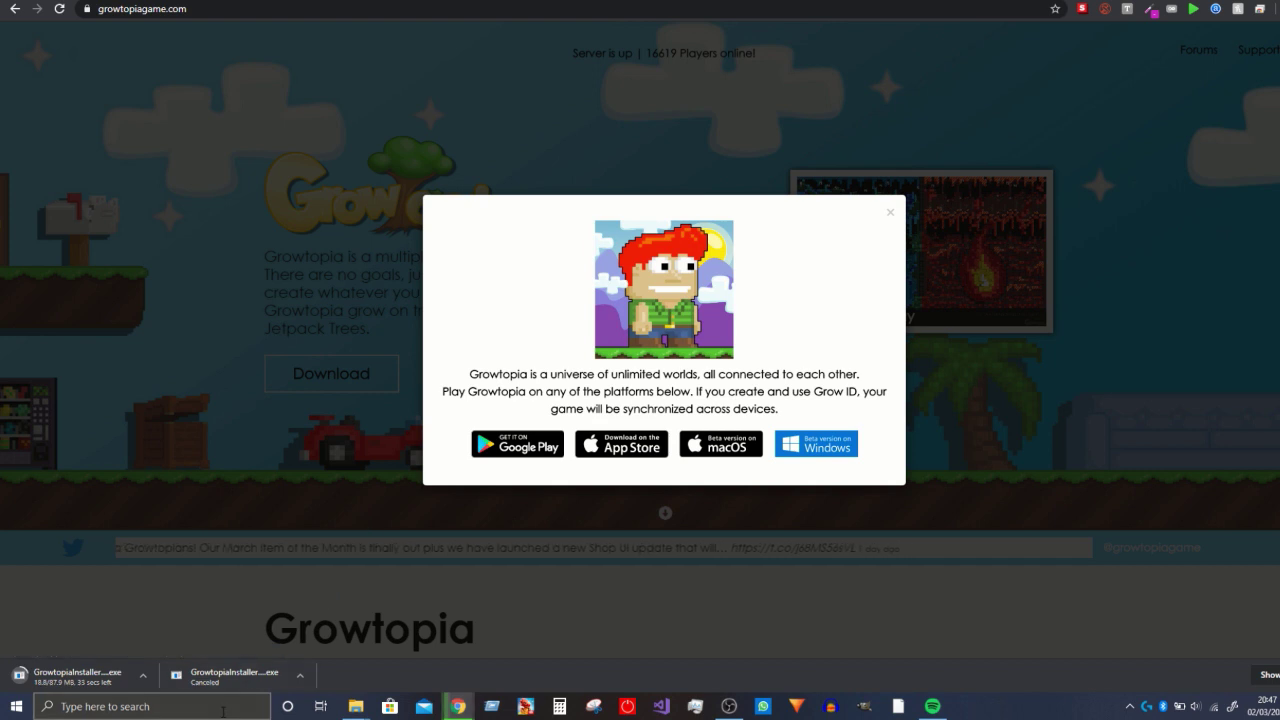
- Open Command Prompt and move its window aside
click(222, 708)
text(cmd)
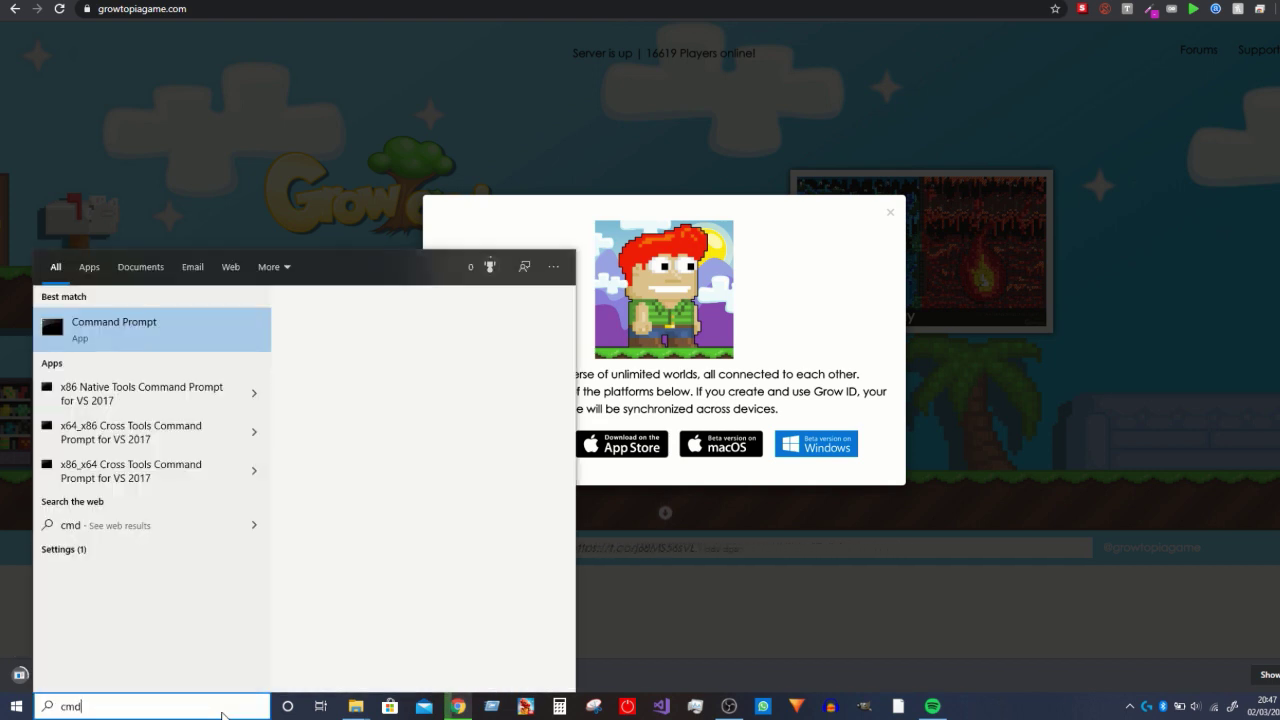
key(Return)
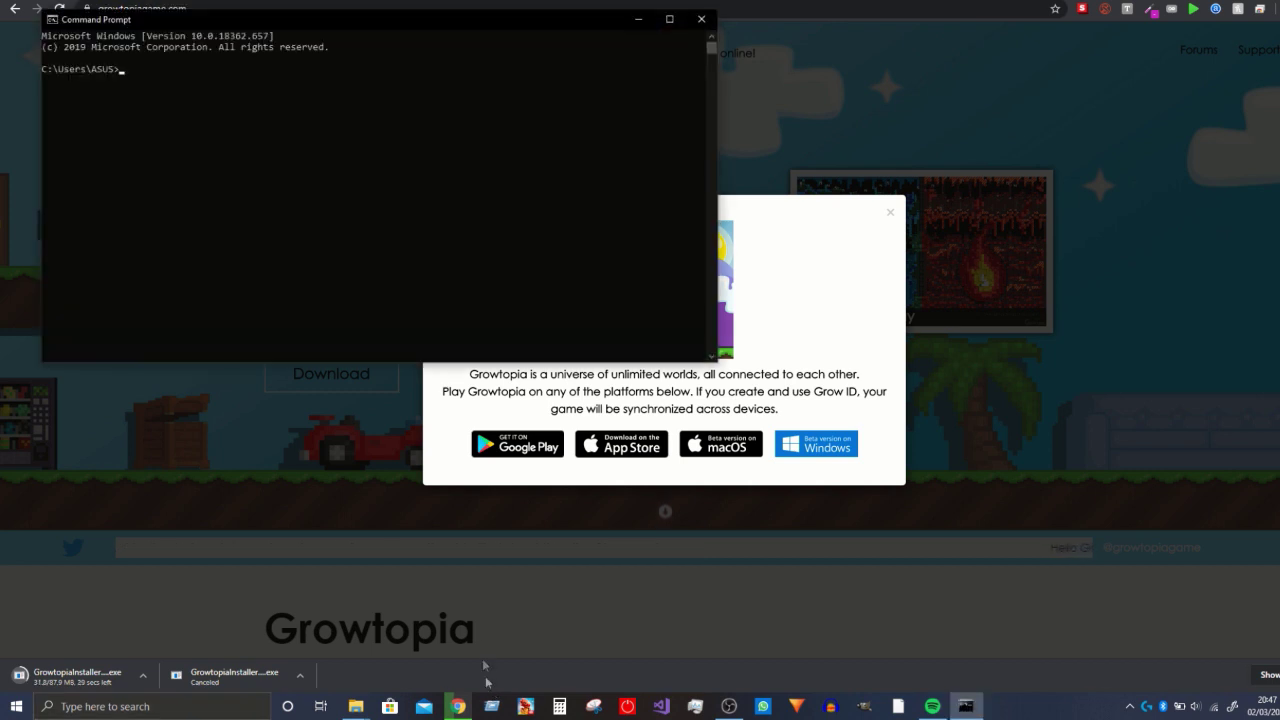
drag(264, 23, 802, 23)
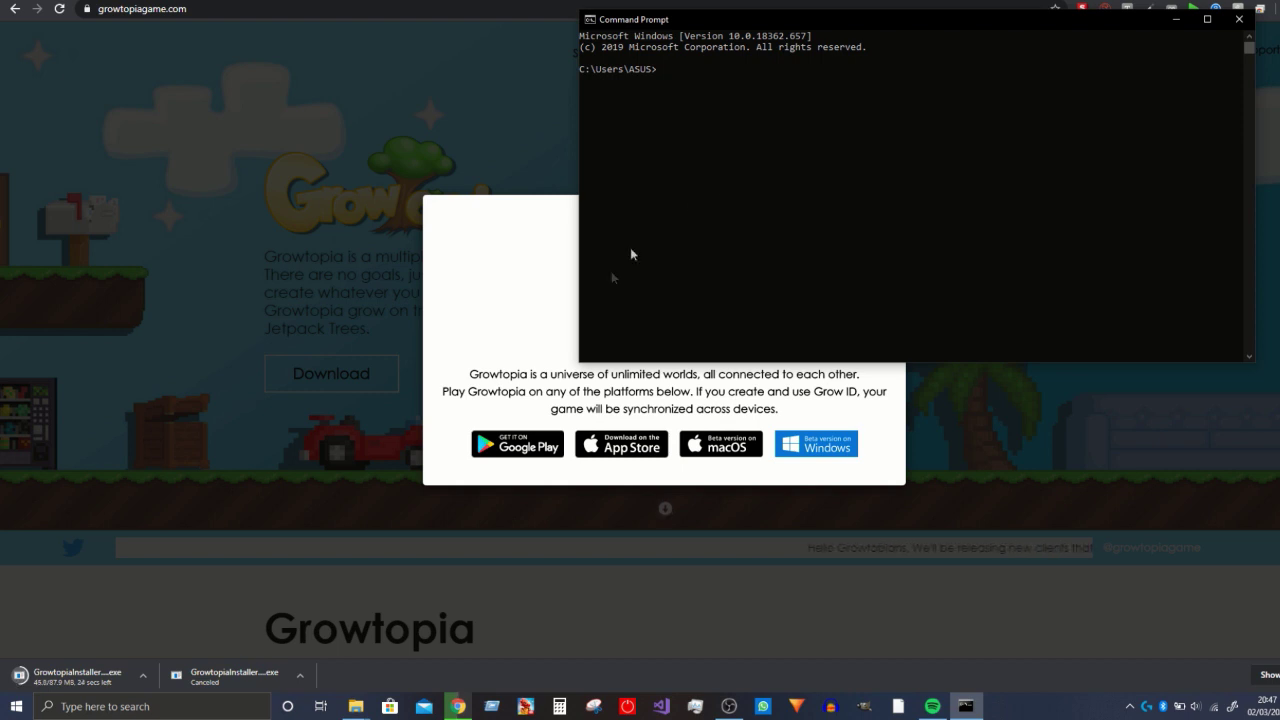
- Check the Growtopia installer's download and bring up the Downloads folder in File Explorer
mouse_move(356, 704)
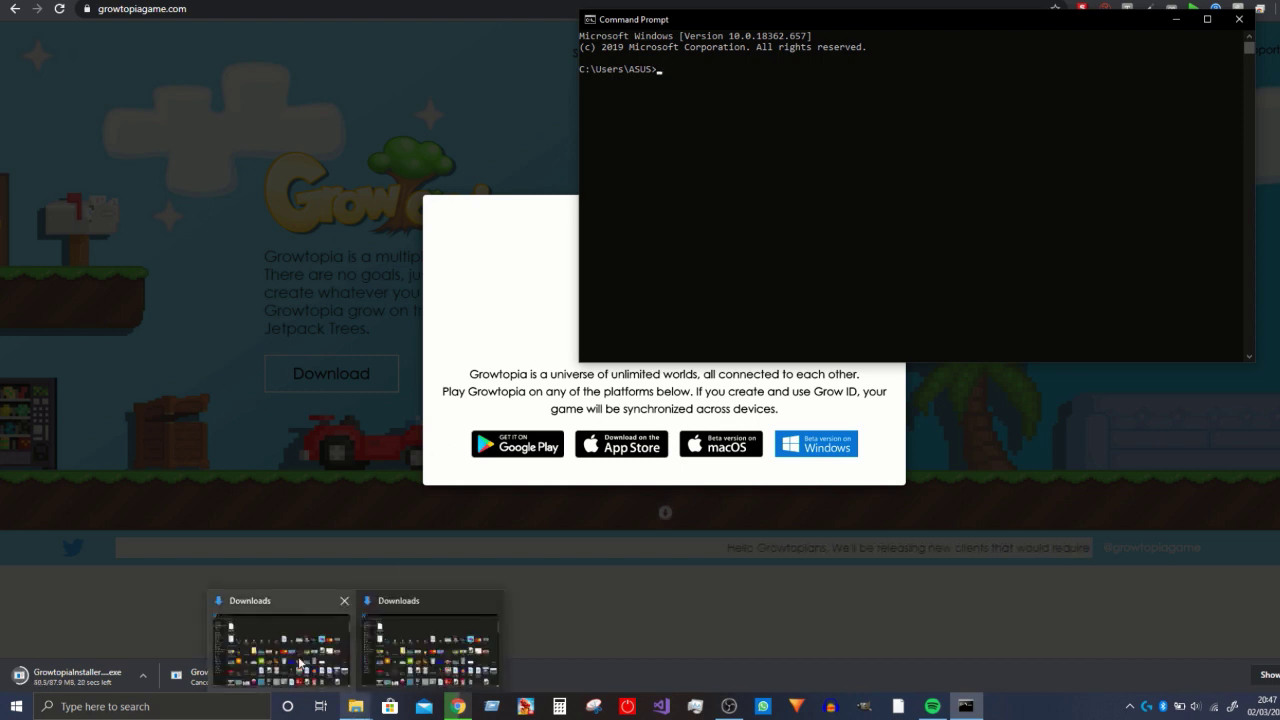
mouse_move(421, 628)
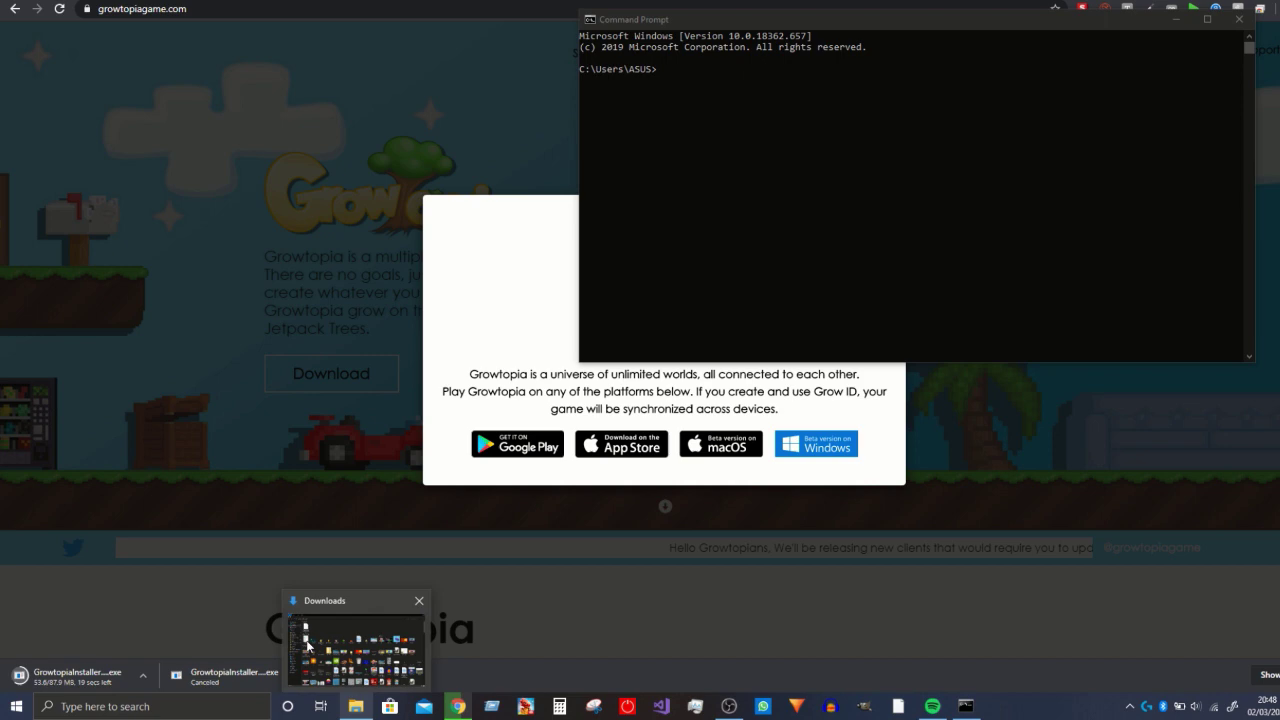
click(318, 642)
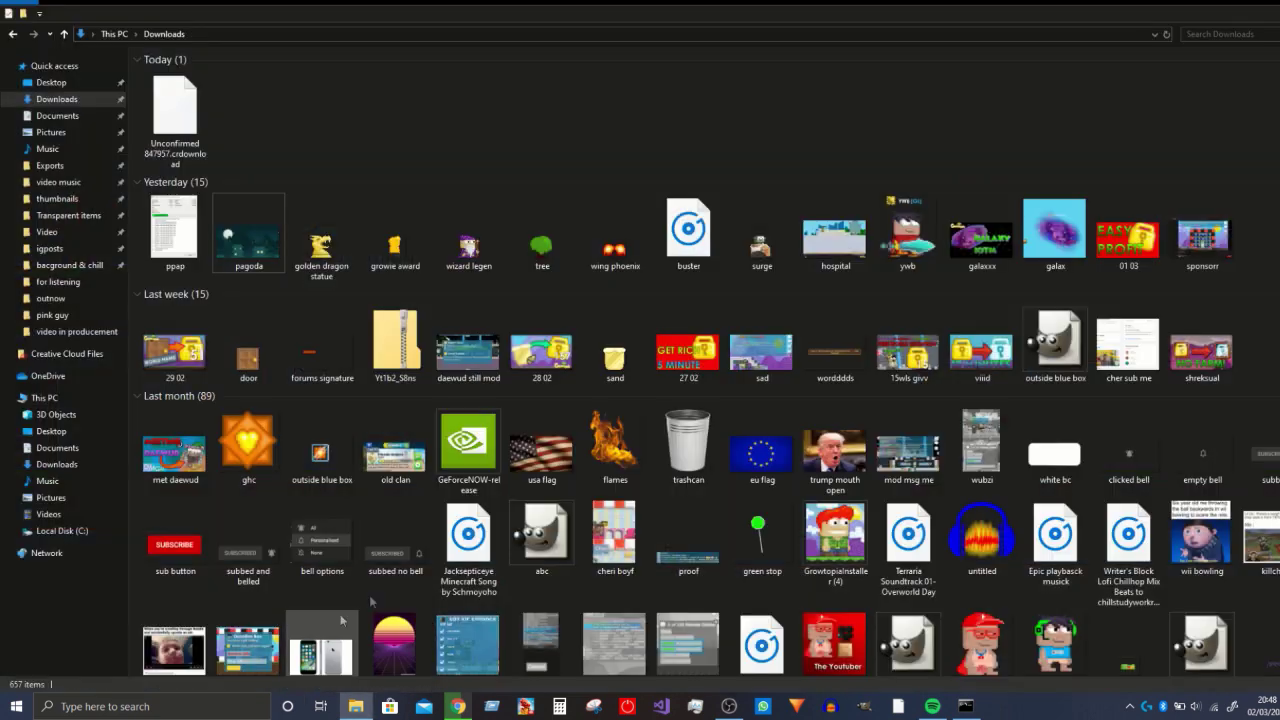
key(alt+Tab)
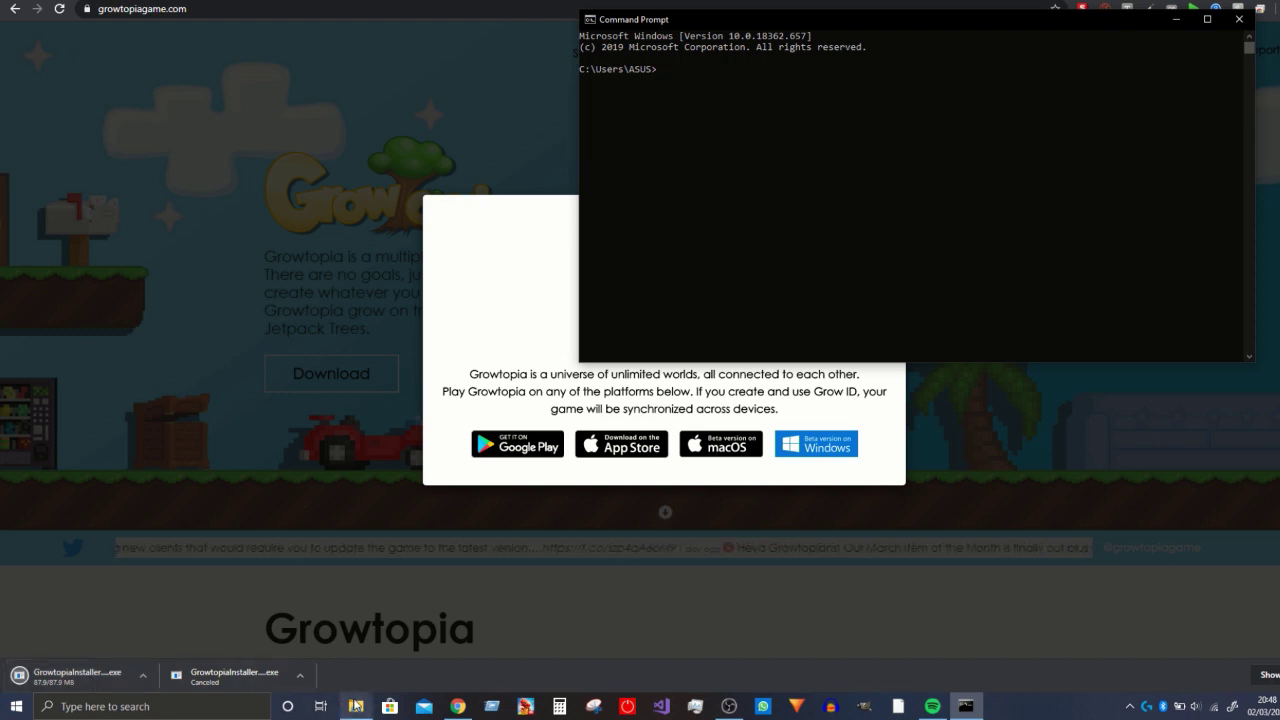
mouse_move(356, 706)
click(143, 676)
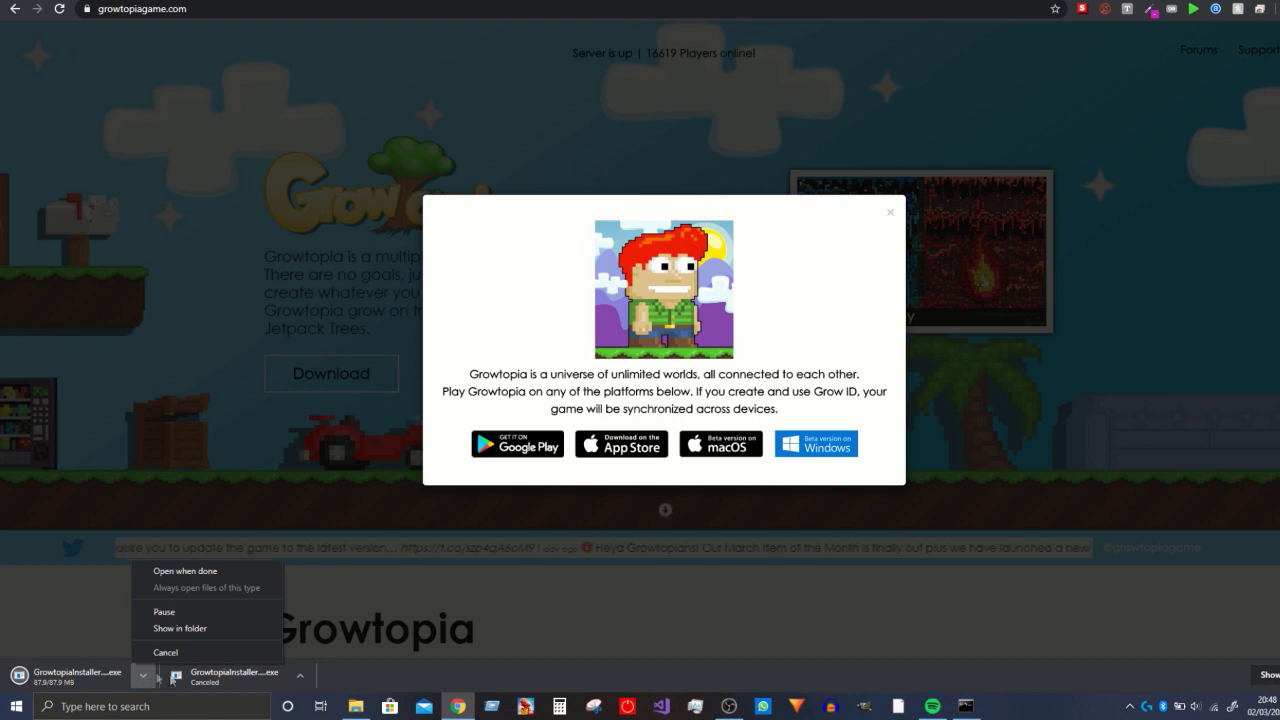
click(355, 706)
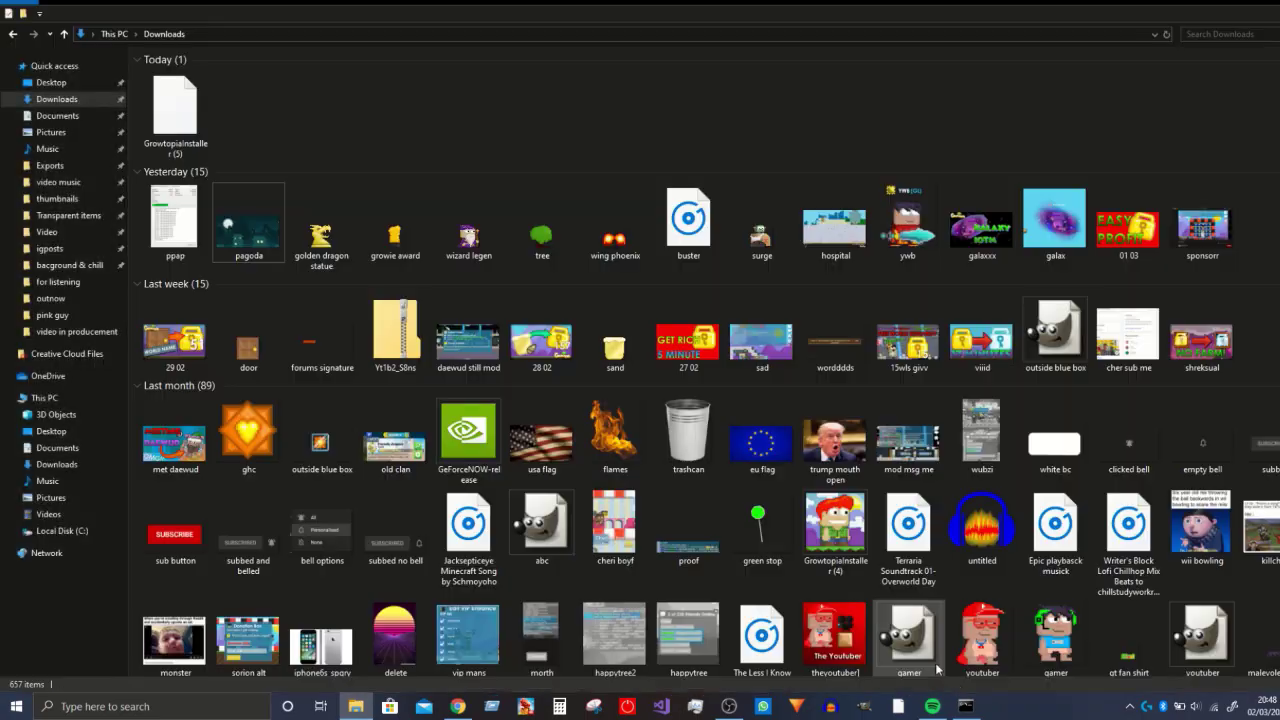
- In Command Prompt, run GrowtopiaInstaller (5).exe from the Downloads folder with the /NCRC switch
click(966, 706)
drag(177, 139, 723, 99)
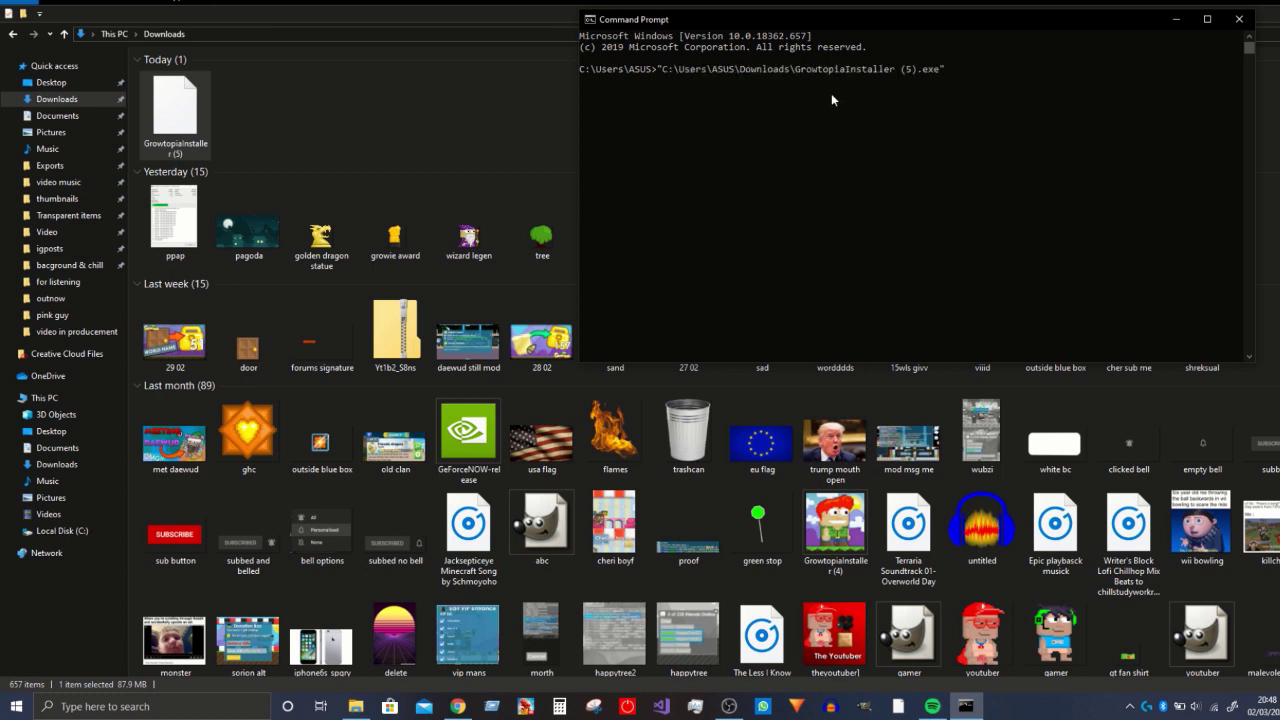
text(/)
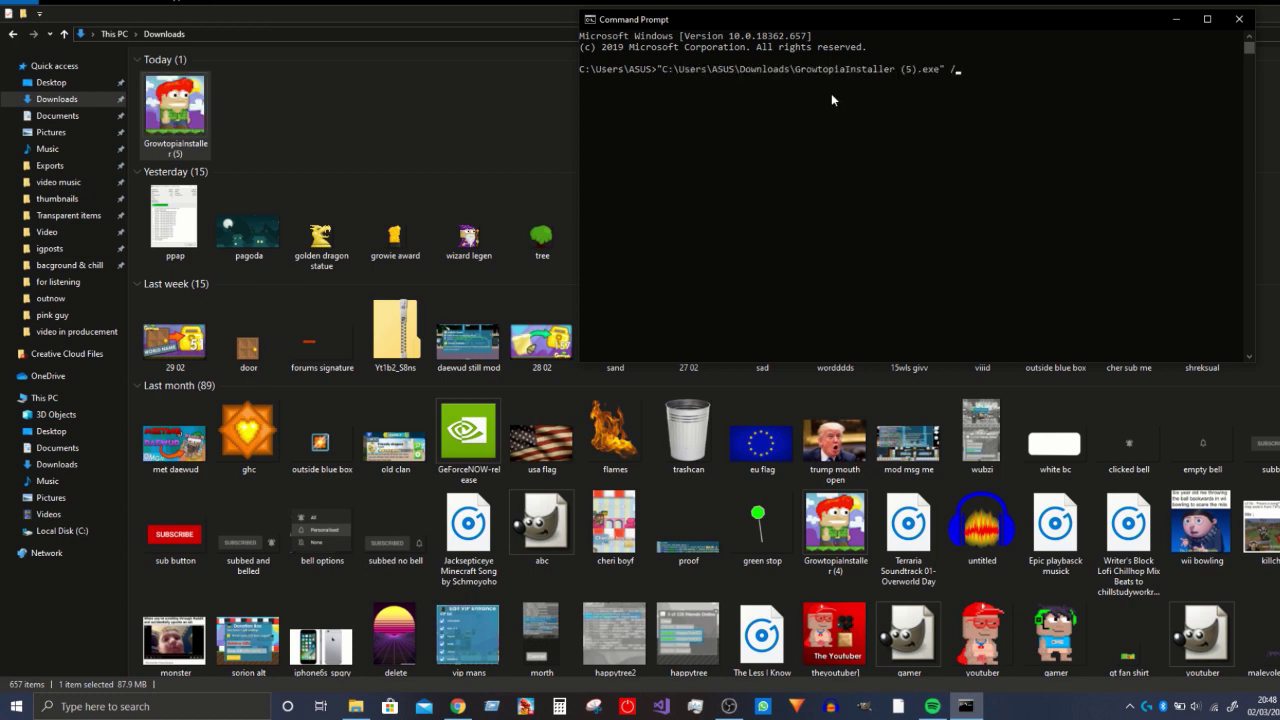
text(NCRC)
key(Return)
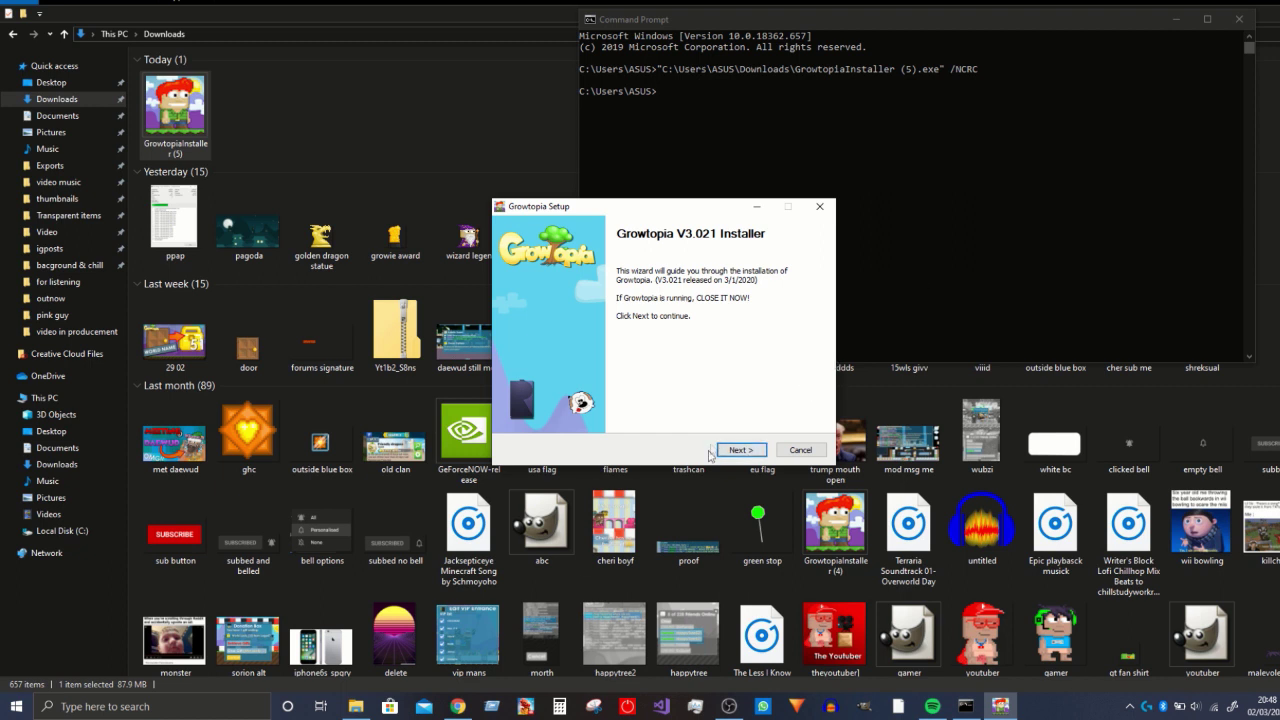
- Try to install Growtopia with the setup wizard's default options, and close the wizard
click(460, 706)
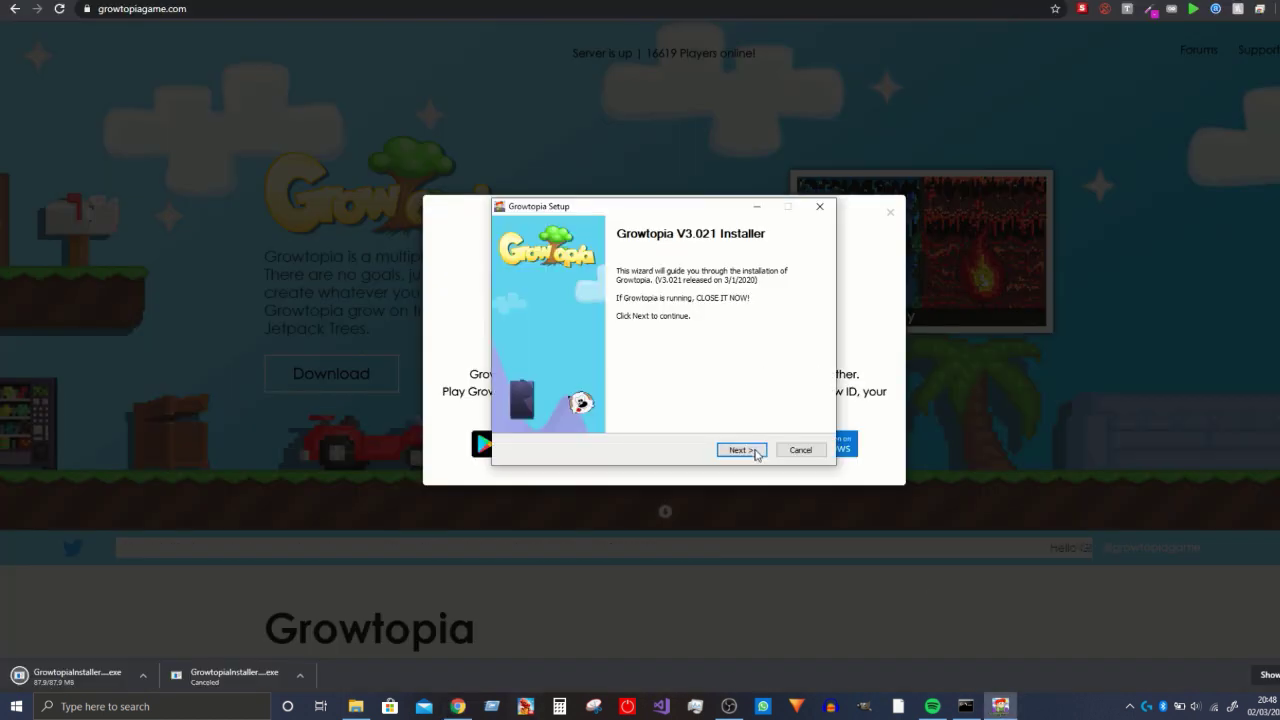
click(756, 451)
click(756, 451)
click(756, 451)
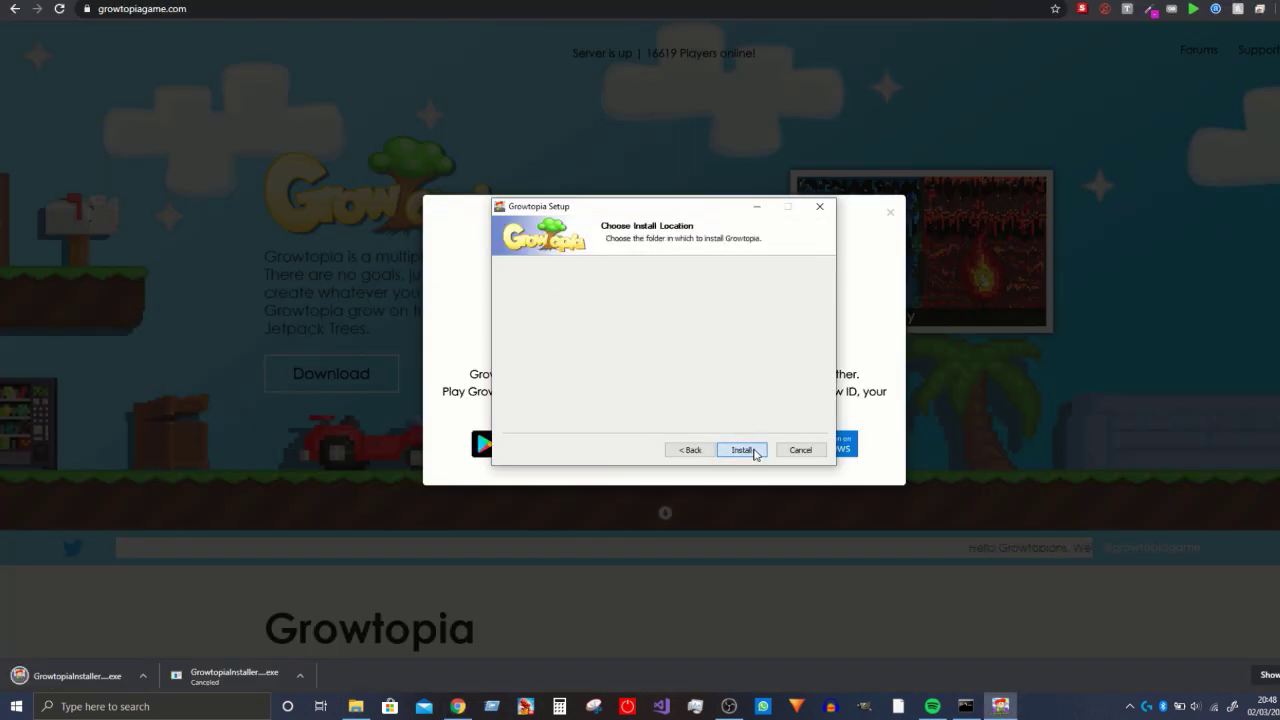
click(742, 450)
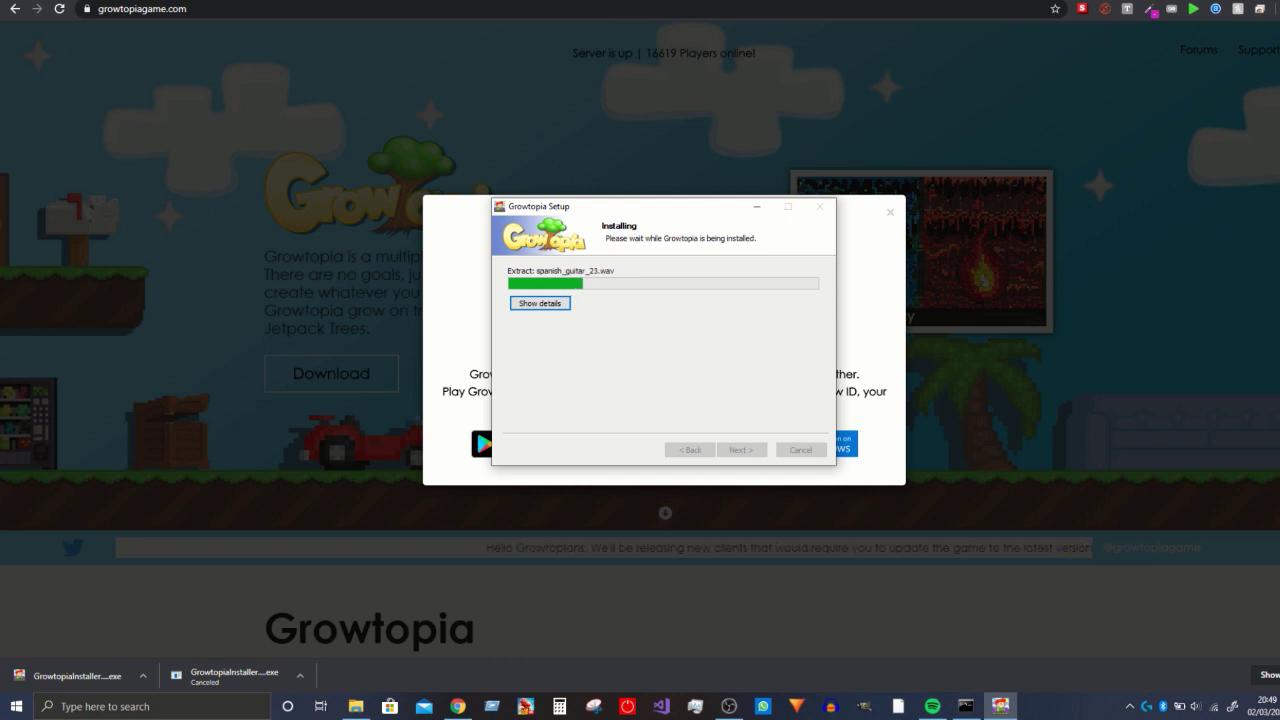
click(743, 384)
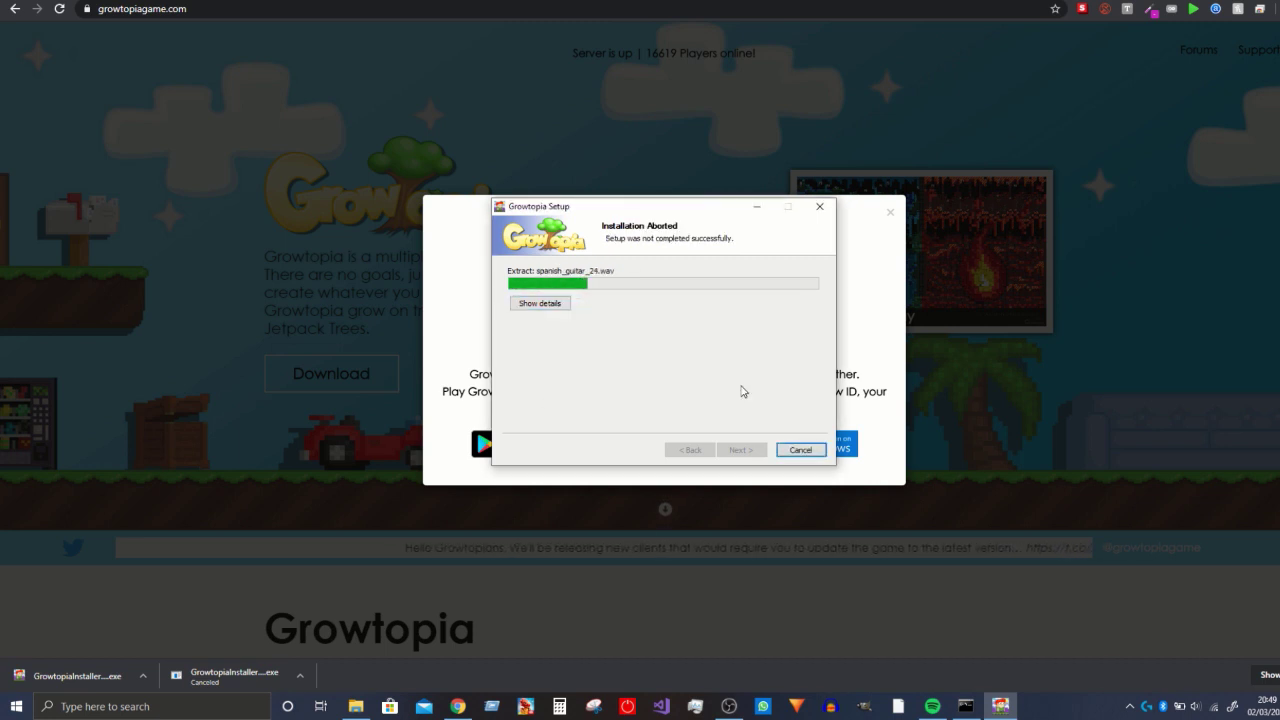
click(821, 208)
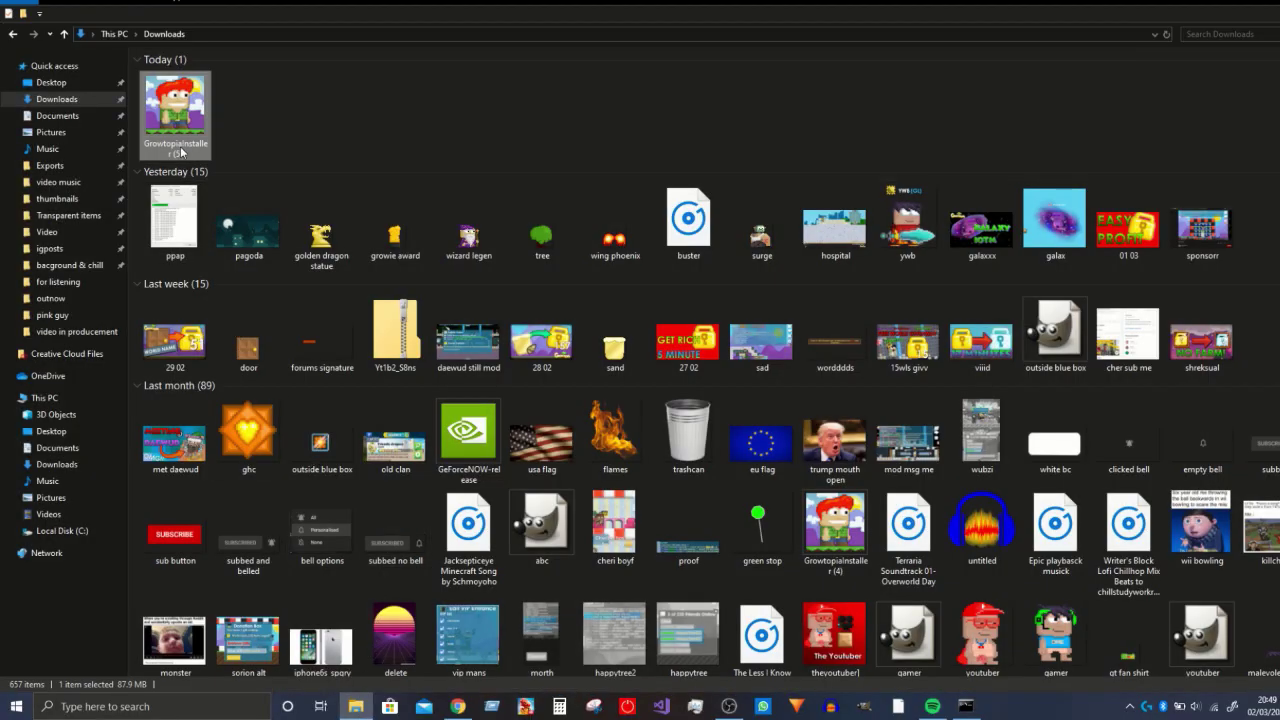
- Open GrowtopiaInstaller (5).exe from the Downloads folder as an archive in 7-Zip
right_click(172, 137)
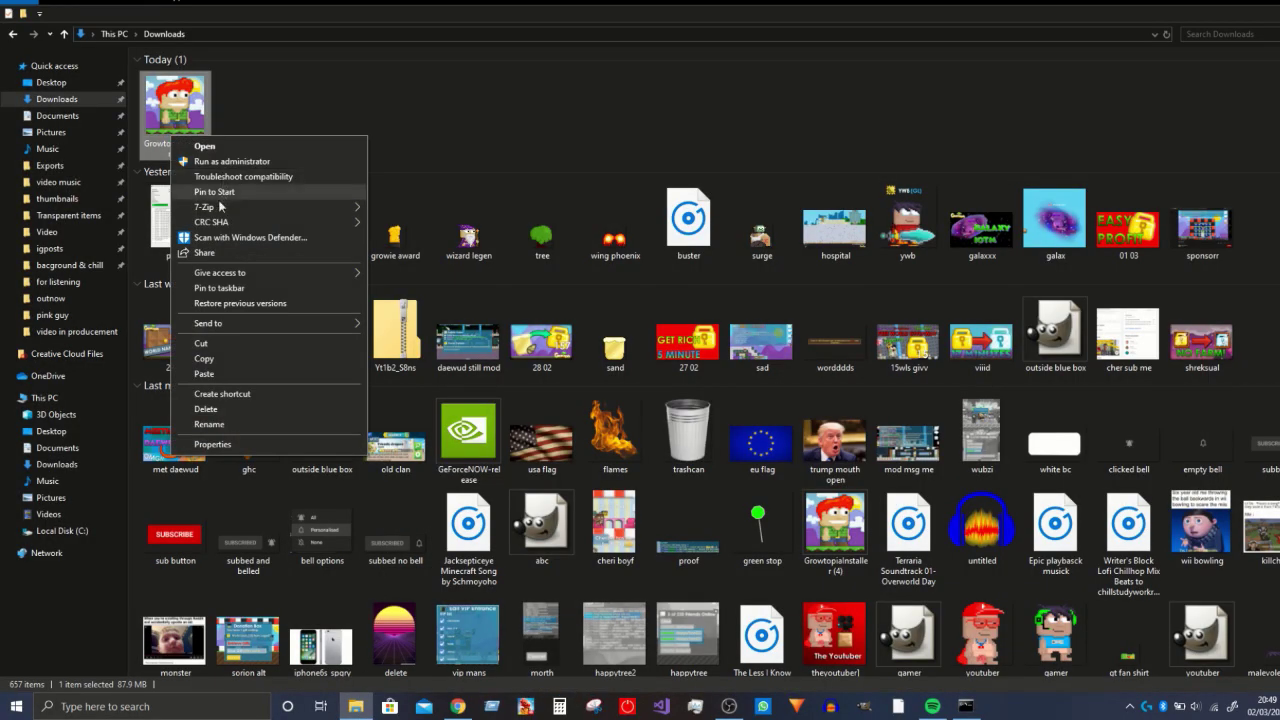
mouse_move(219, 210)
click(398, 208)
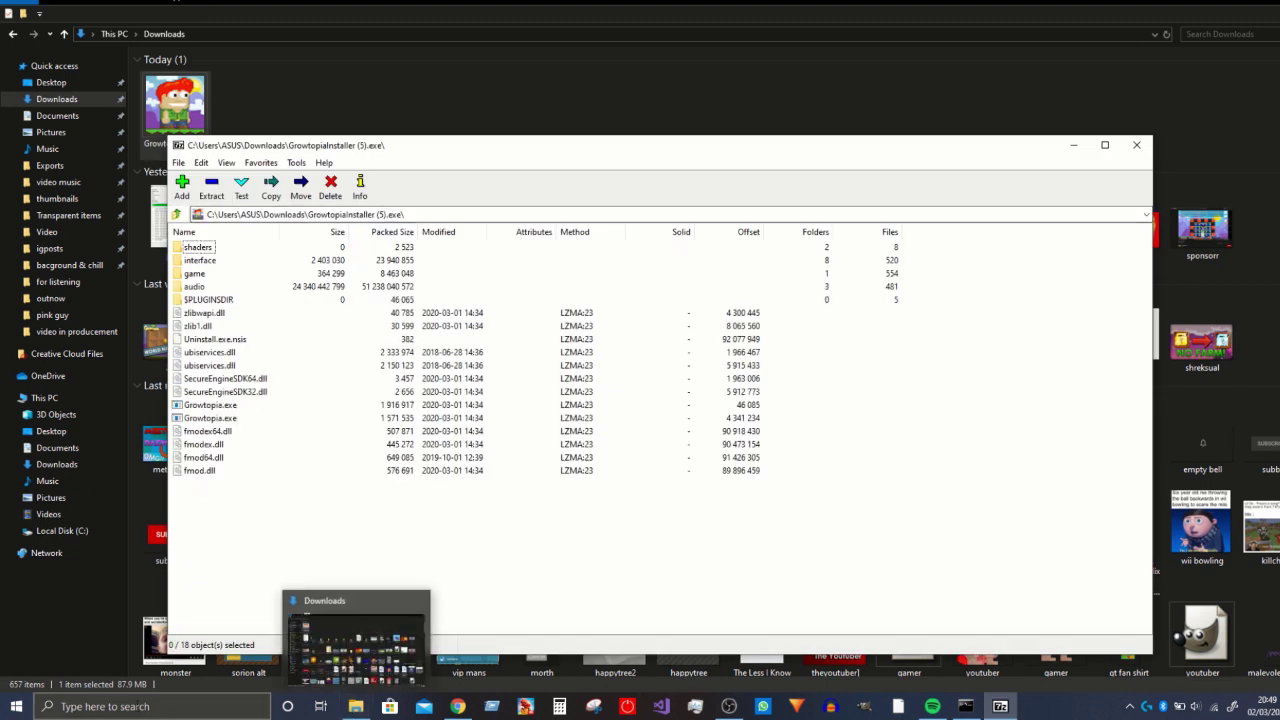
- Open %appdata% from the Windows search and go to the AppData\Local\Growtopia folder
click(129, 712)
text(%)
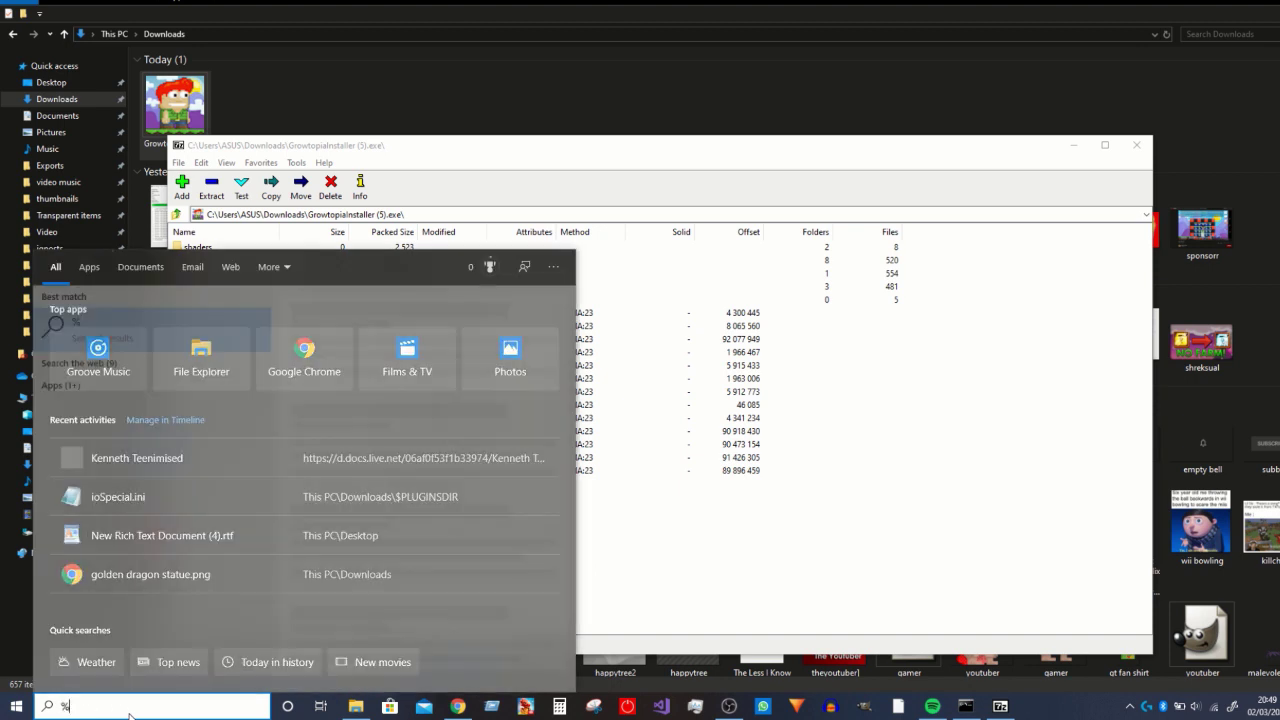
text(appdata%)
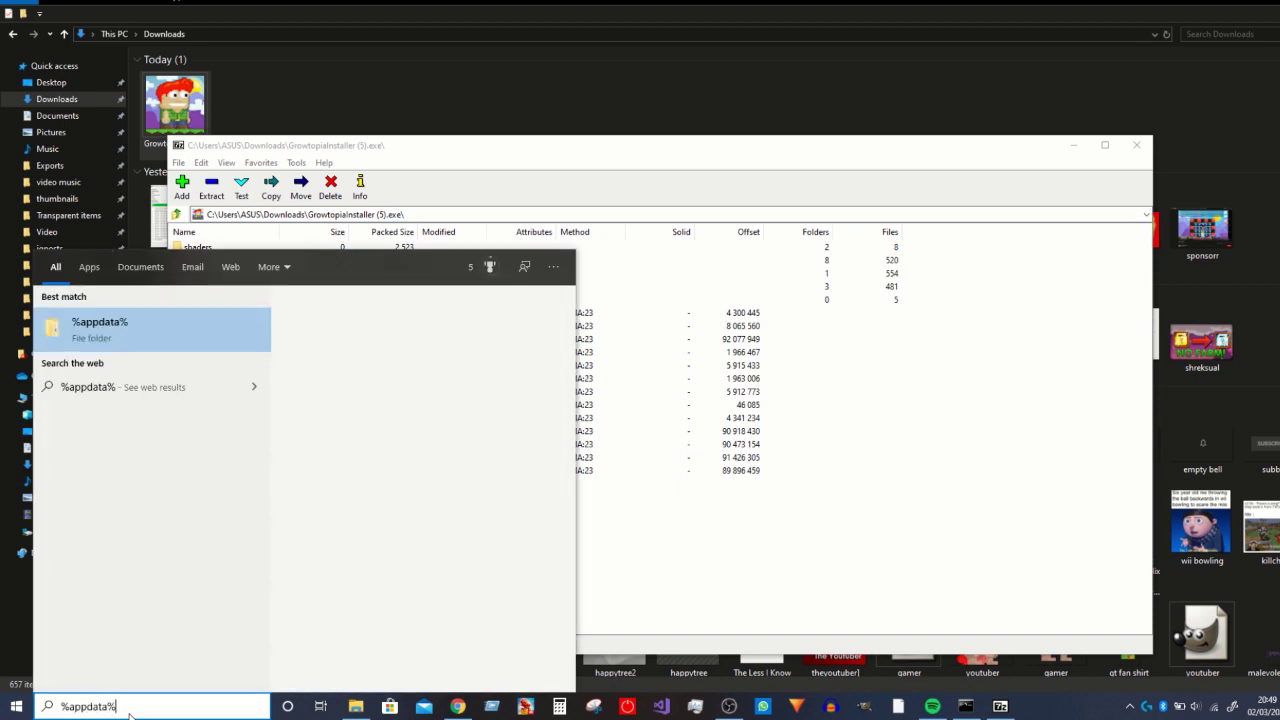
key(Return)
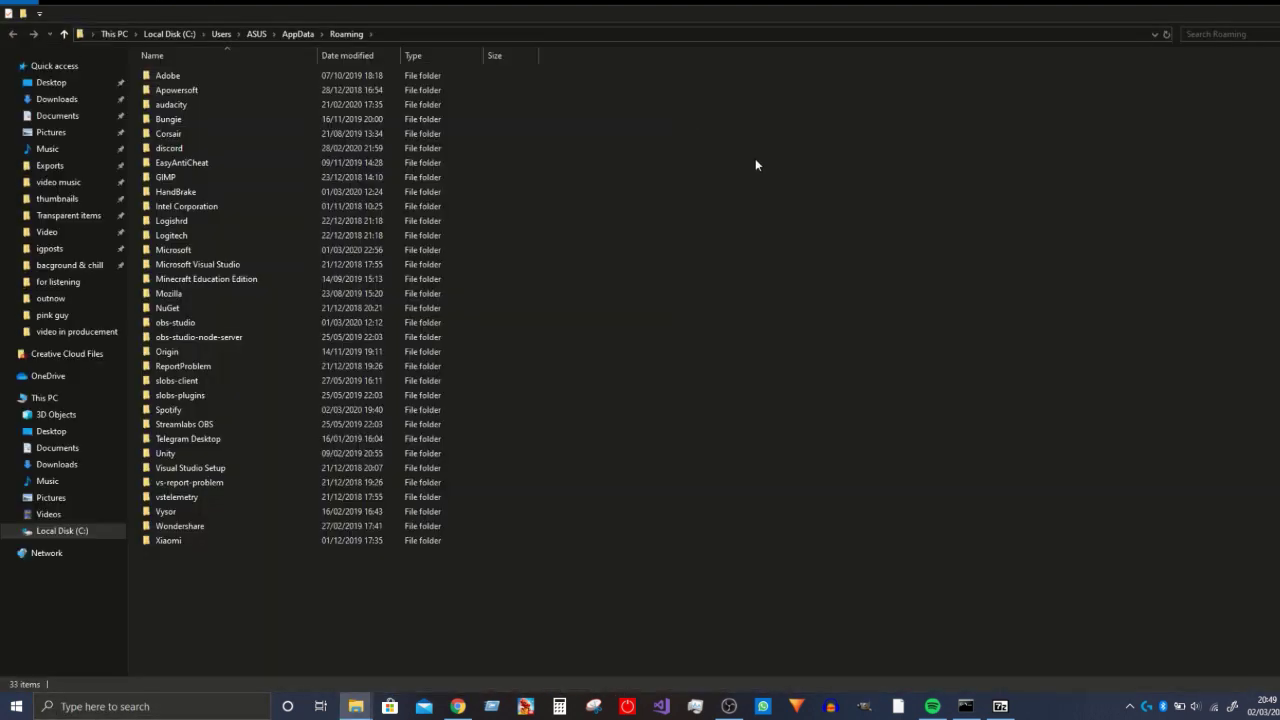
click(298, 34)
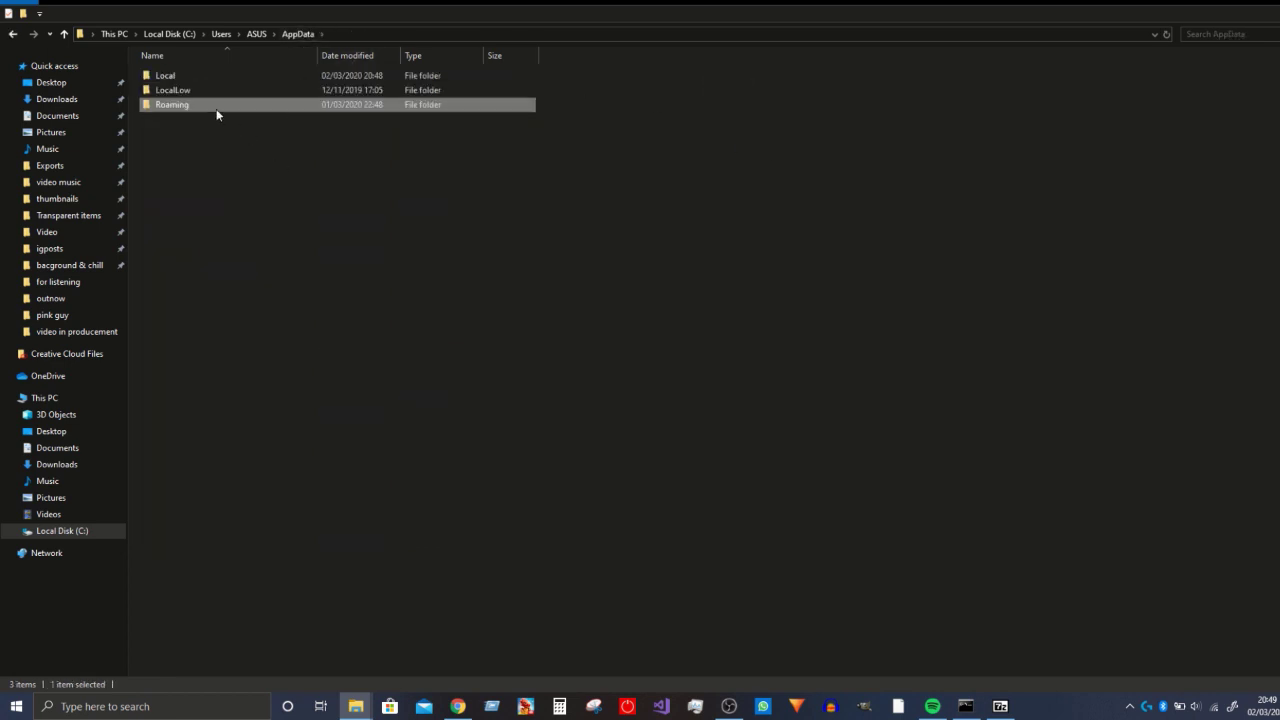
click(219, 89)
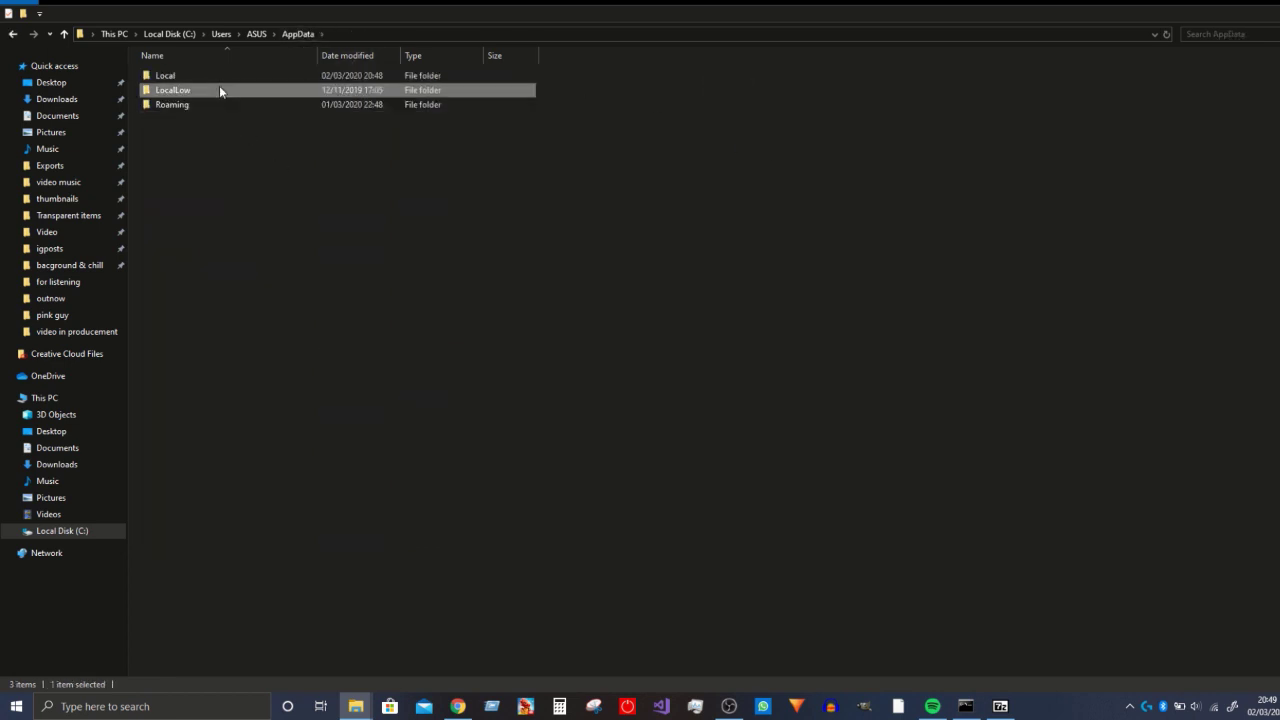
click(219, 89)
click(223, 74)
double_click(223, 74)
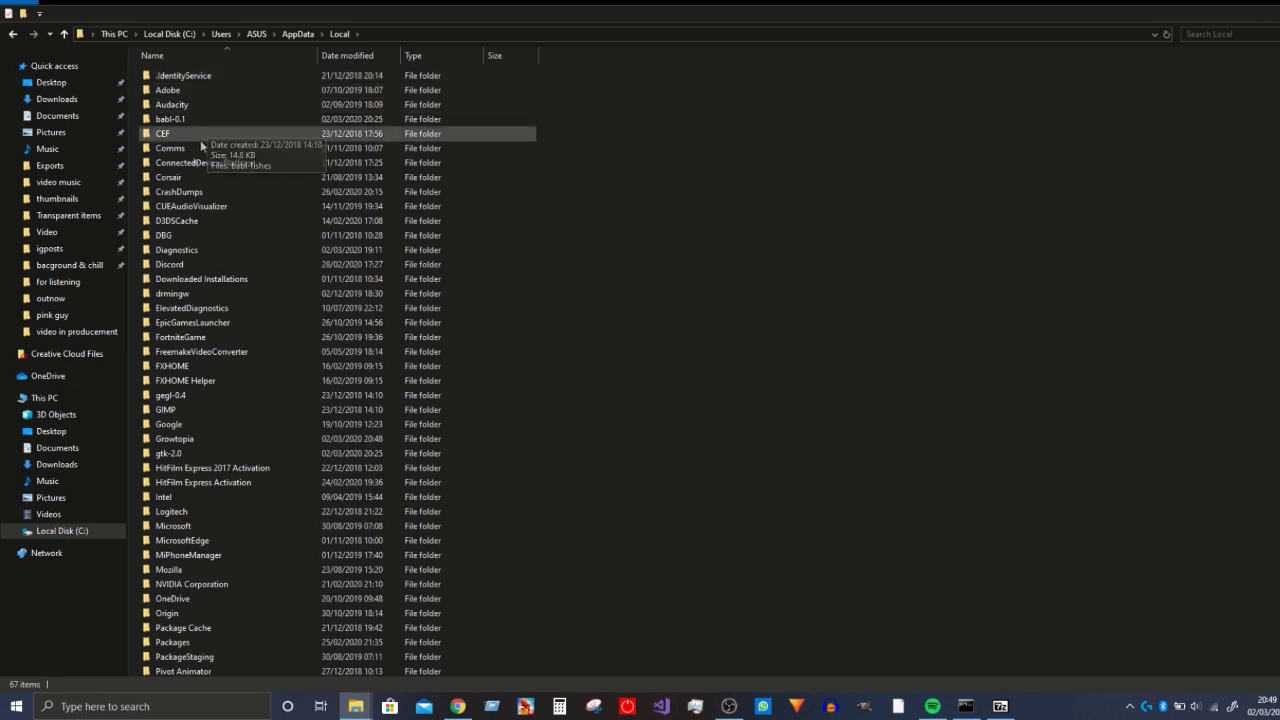
double_click(168, 438)
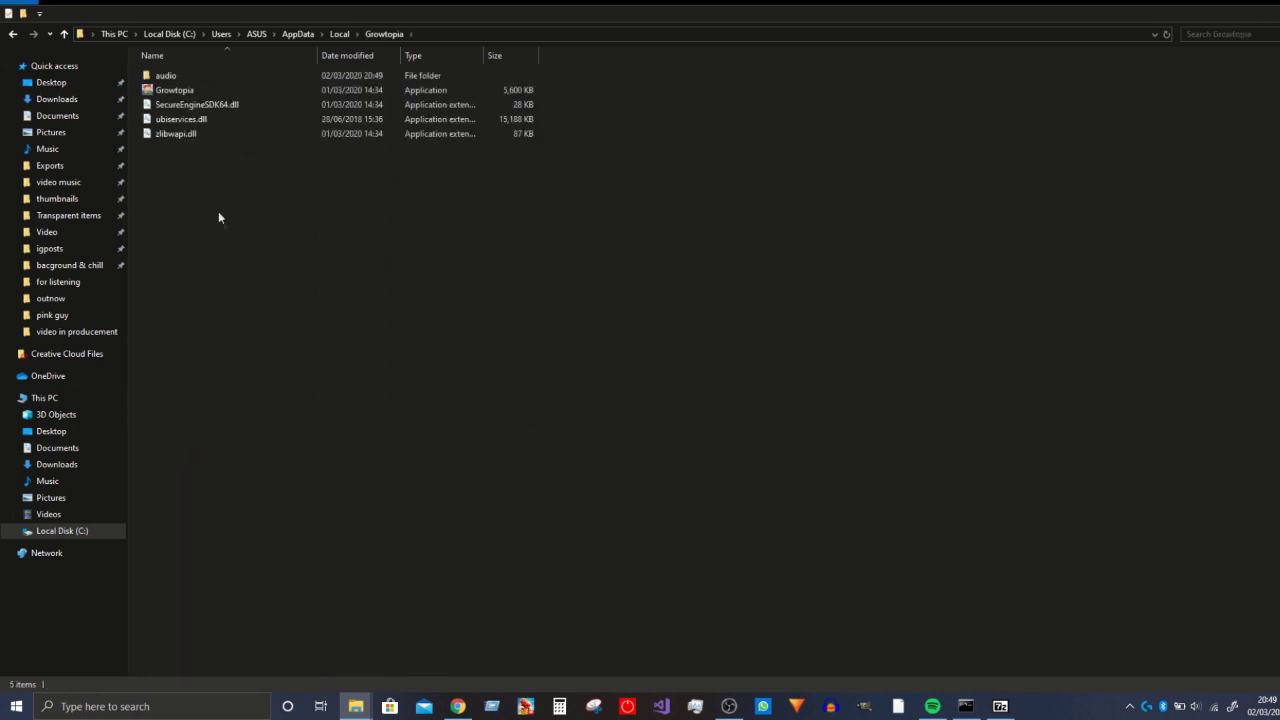
click(192, 132)
click(250, 308)
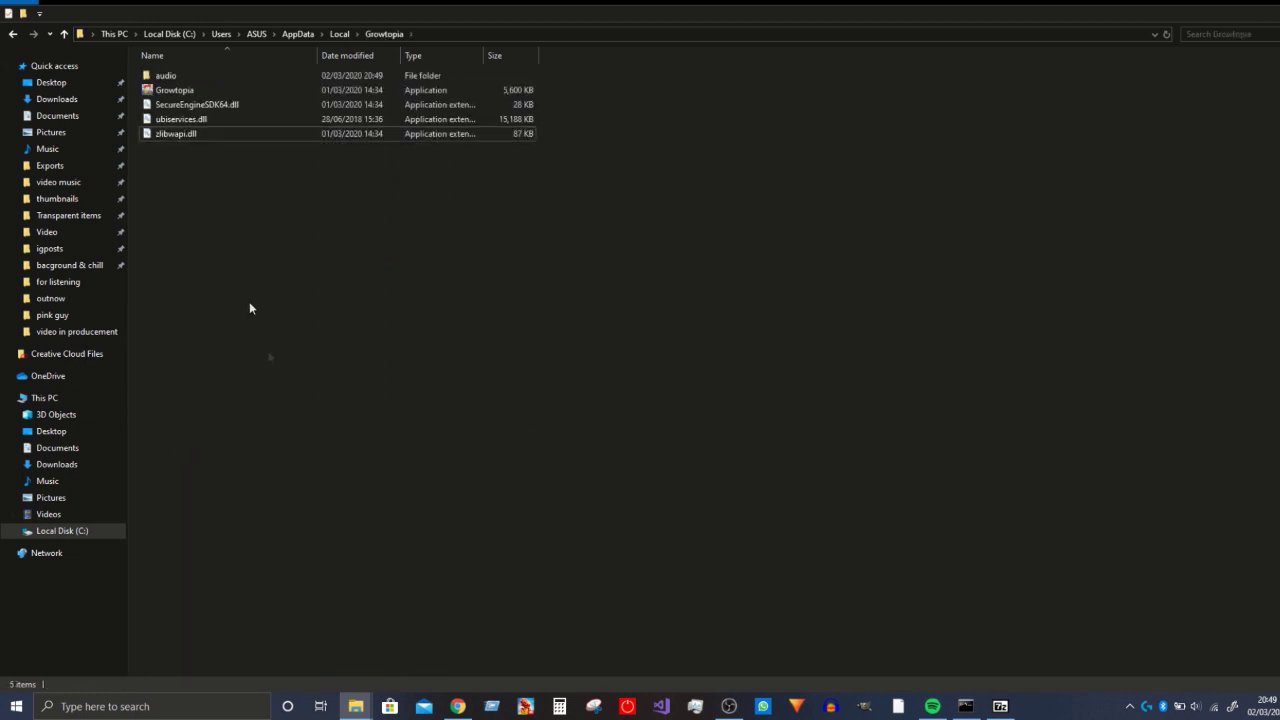
- Bring the 7-Zip window with the installer's contents in front of the Growtopia folder window
click(455, 668)
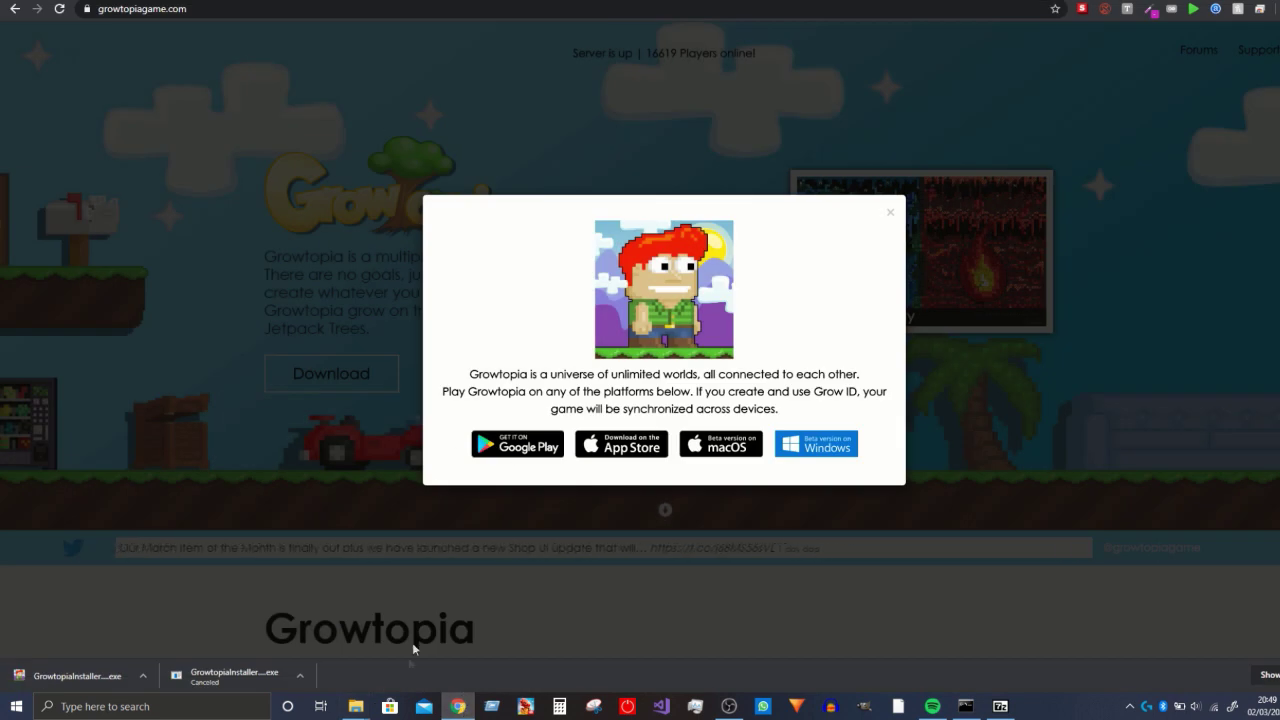
mouse_move(356, 704)
click(275, 645)
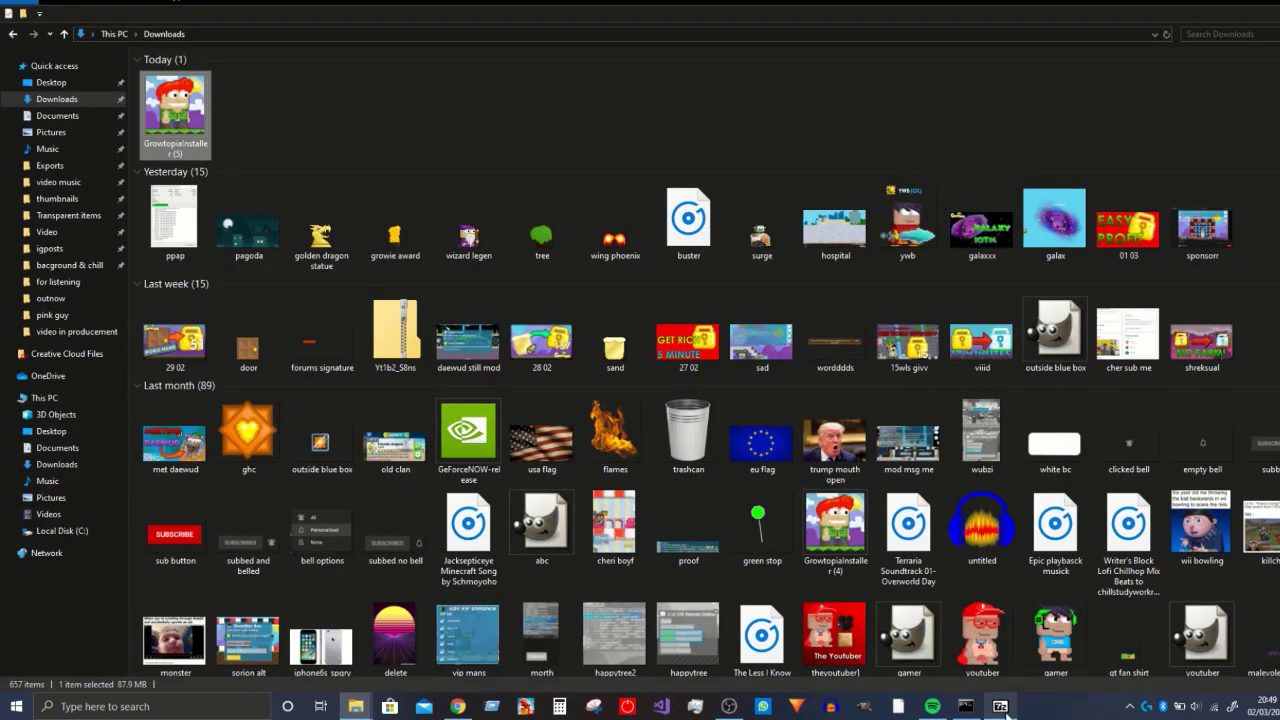
click(1003, 708)
mouse_move(356, 706)
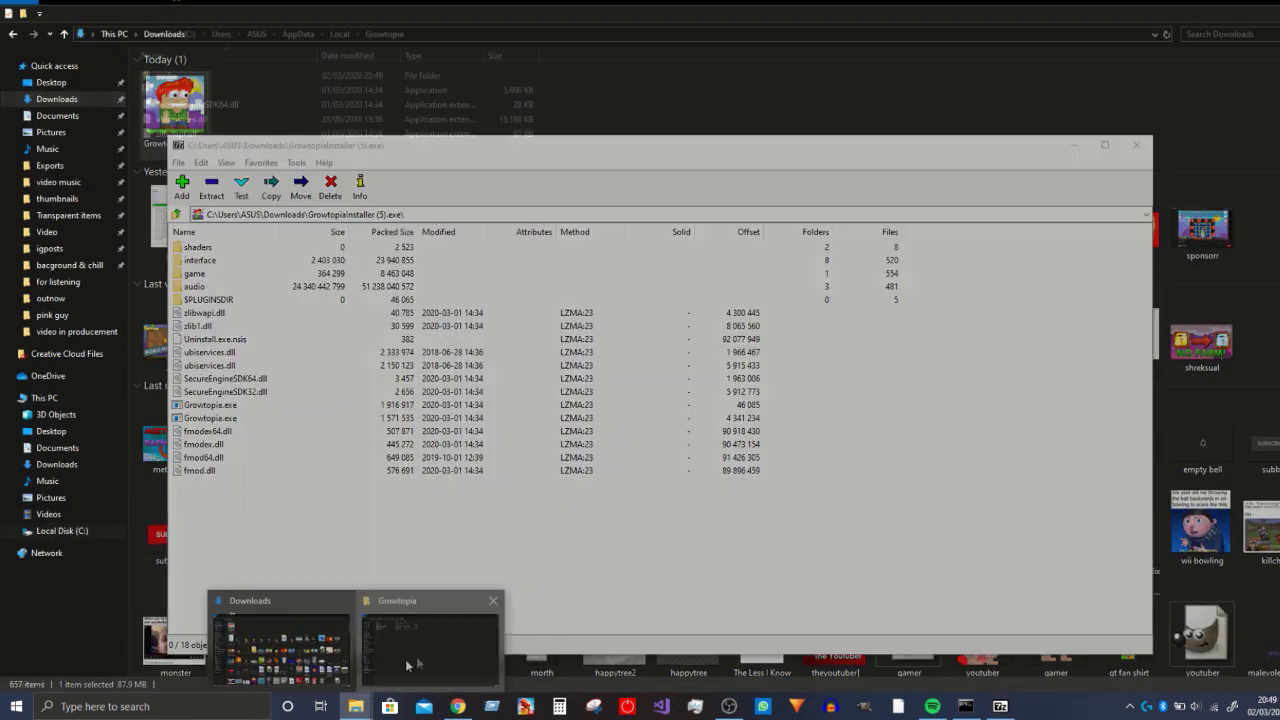
click(423, 634)
click(1000, 706)
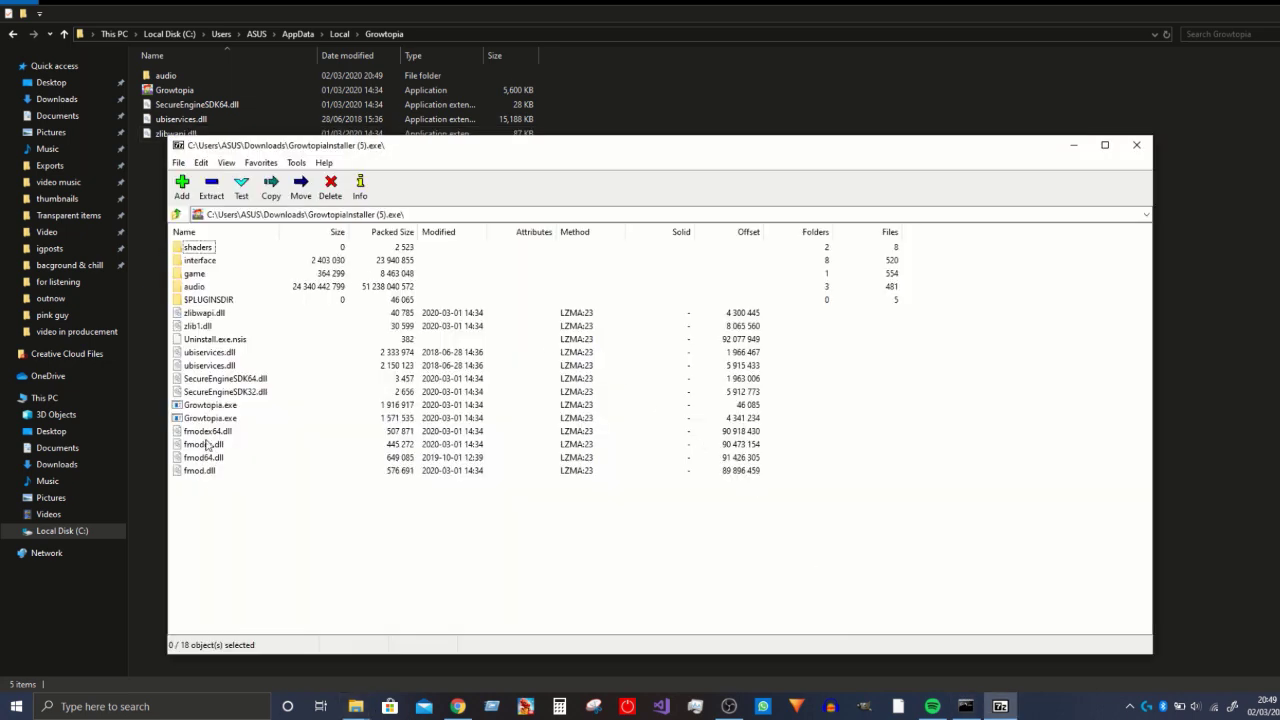
click(196, 473)
right_click(194, 467)
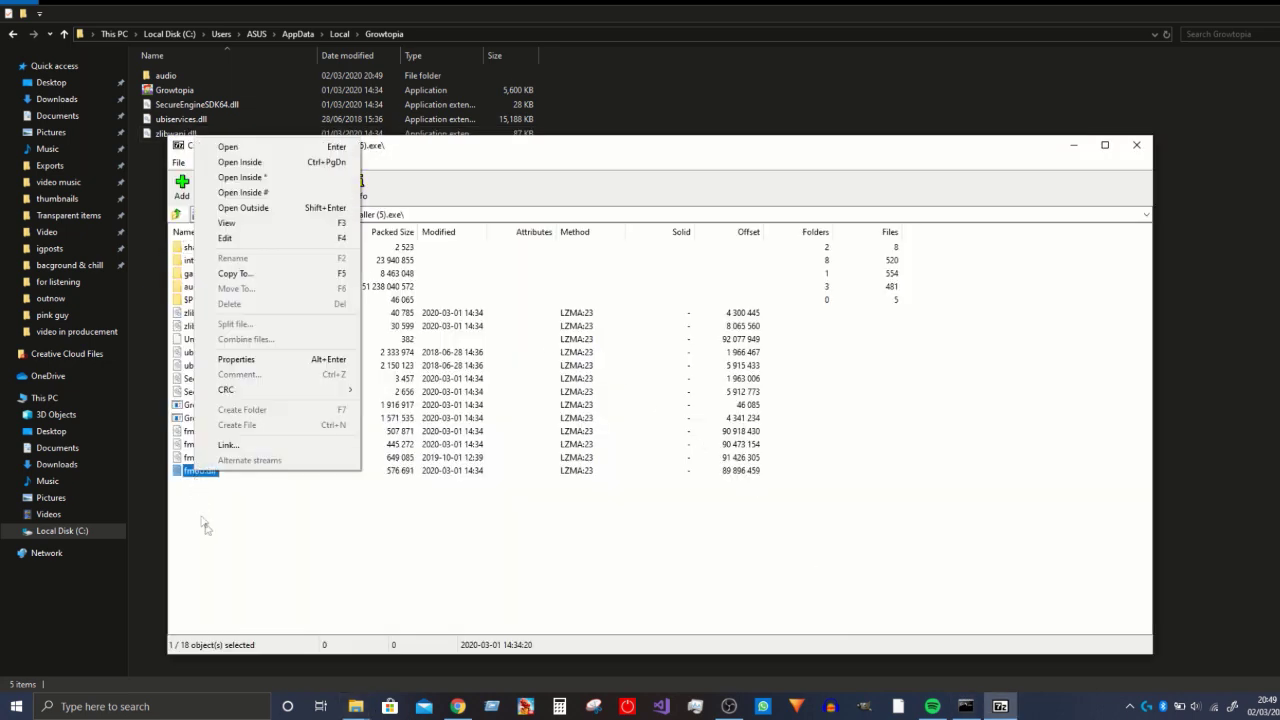
click(205, 527)
- Copy the address of the AppData\Local\Growtopia folder and extract fmod.dll from the installer archive to it
right_click(417, 33)
click(452, 44)
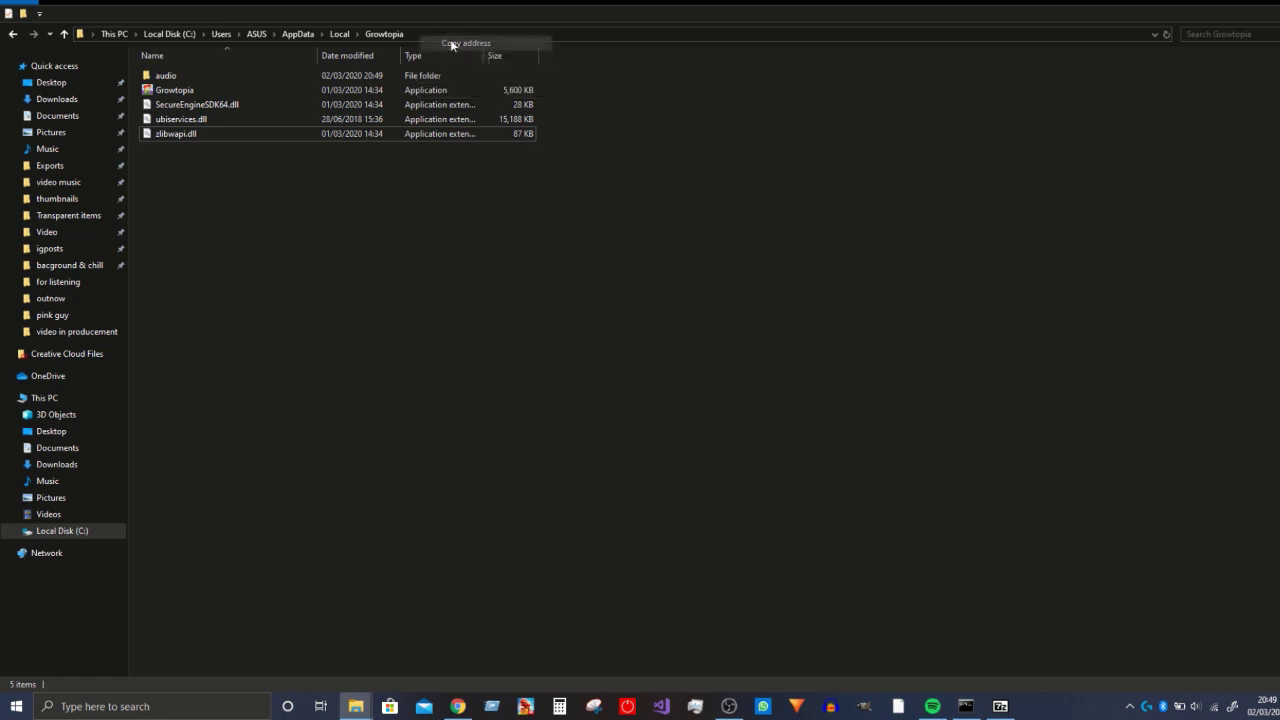
click(1000, 706)
right_click(203, 472)
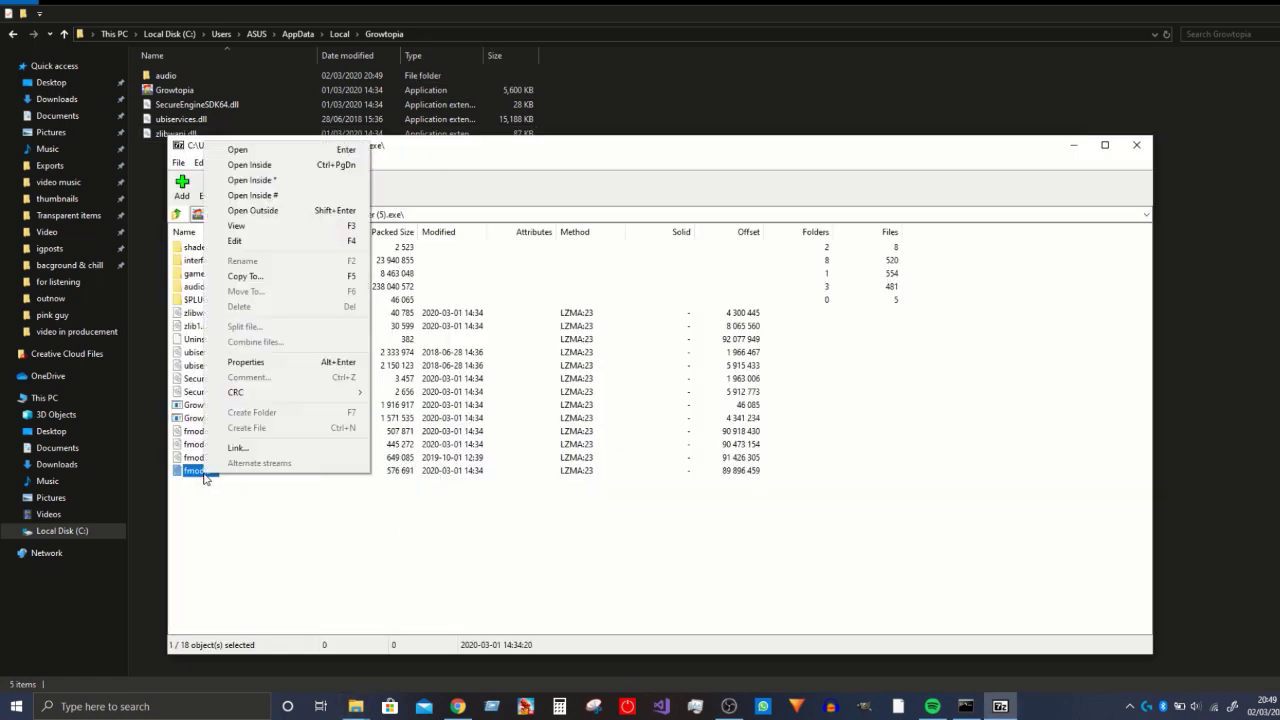
click(243, 274)
key(ctrl+v)
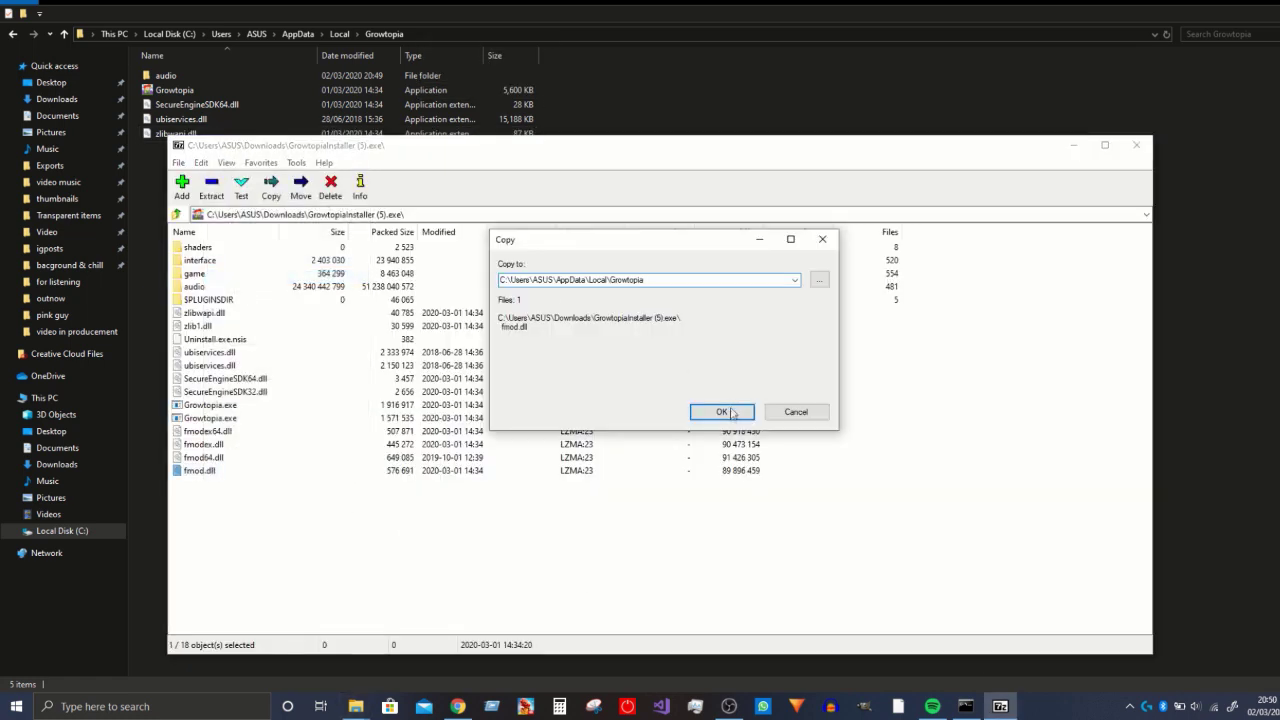
click(721, 411)
- Extract fmod64.dll from the installer archive to the AppData\Local\Growtopia folder
click(214, 460)
right_click(214, 460)
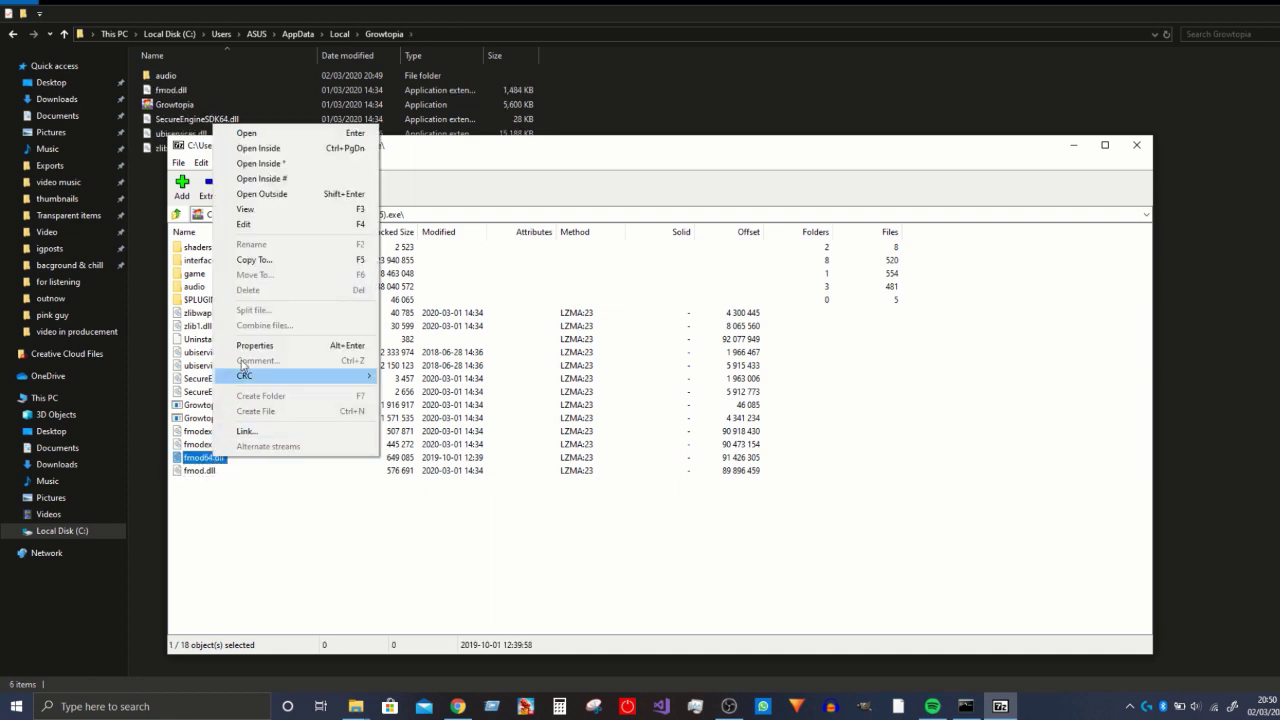
click(245, 261)
key(ctrl+v)
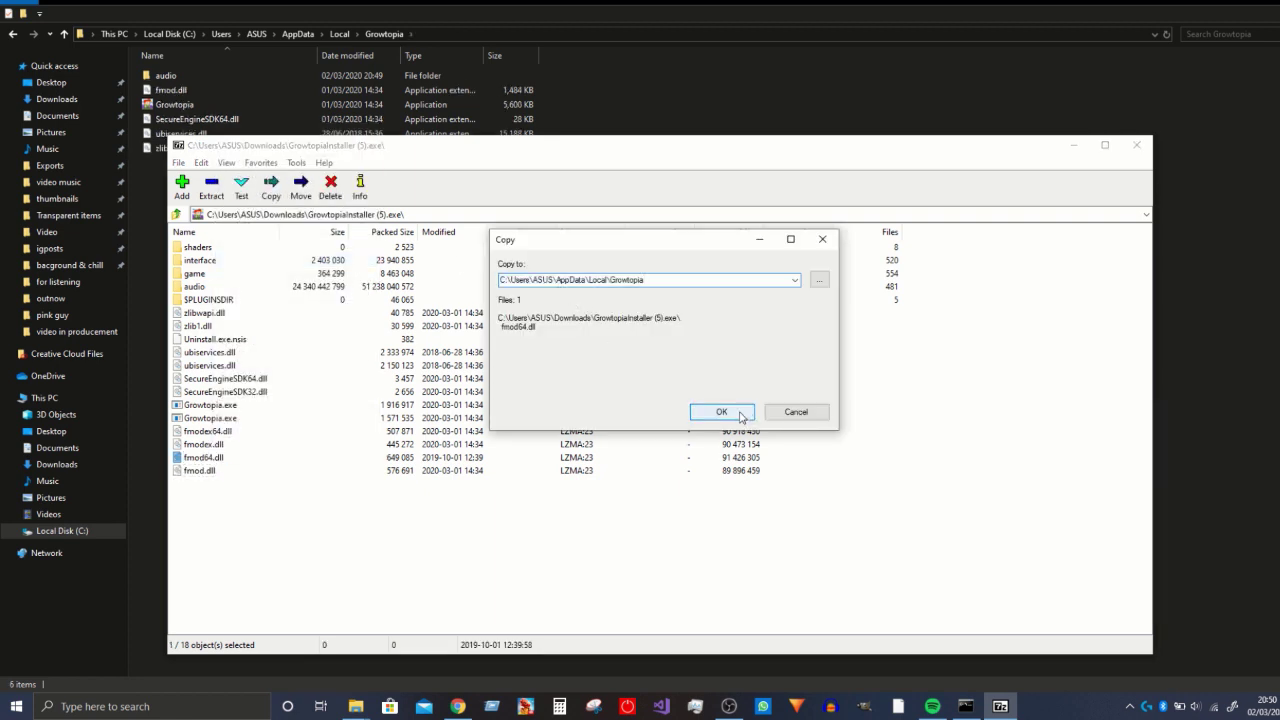
click(716, 411)
- Extract fmodex.dll from the archive to the AppData\Local\Growtopia folder, and move the archive window aside to reveal the folder's file names
click(204, 444)
right_click(204, 444)
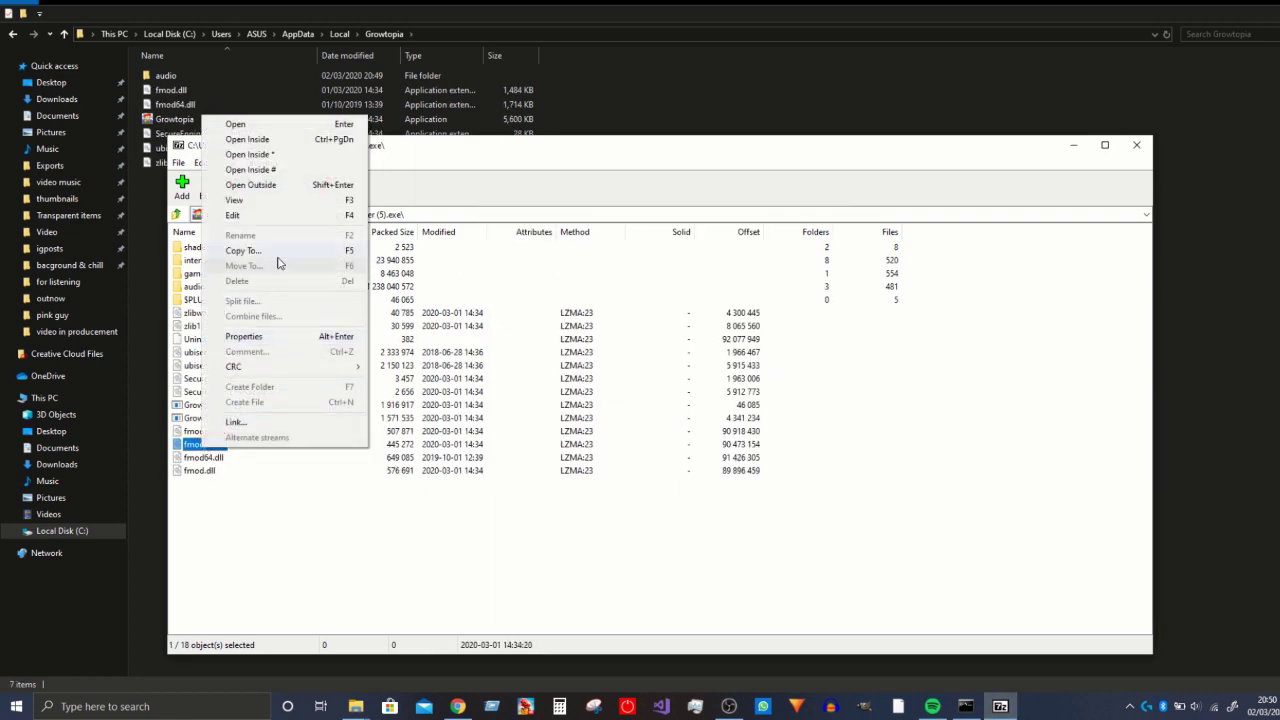
click(245, 264)
key(ctrl+v)
click(712, 409)
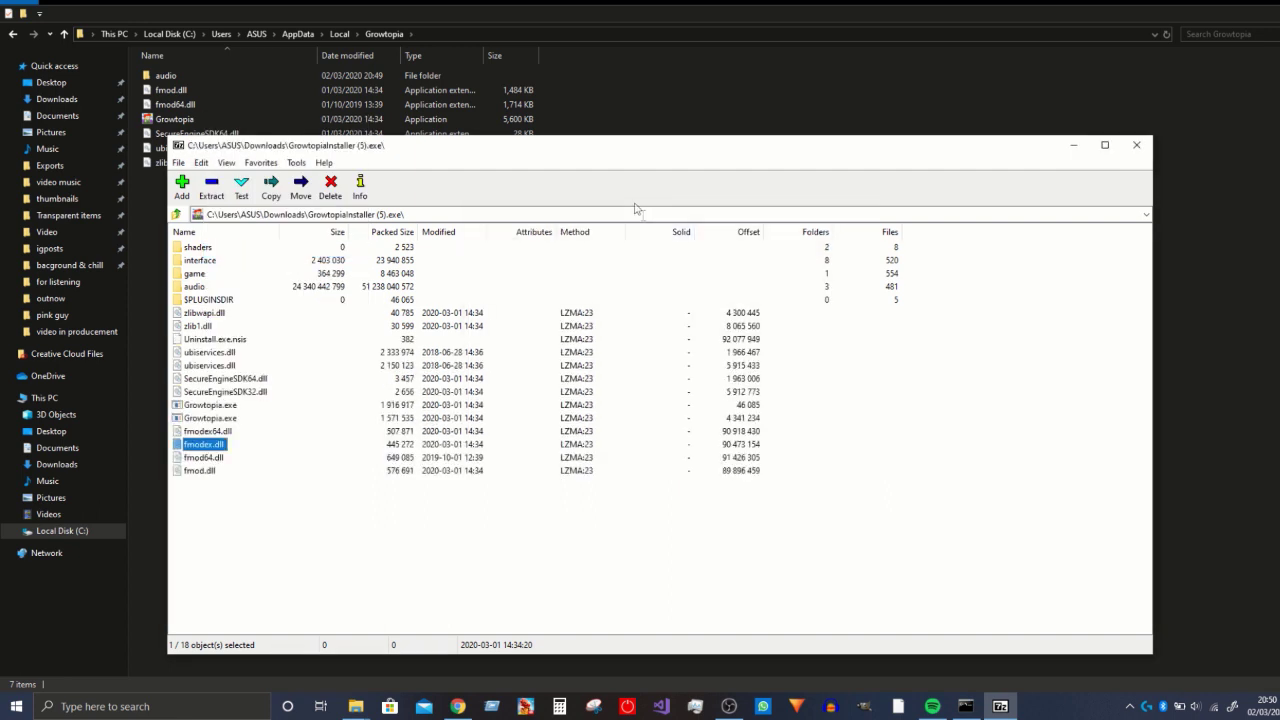
drag(616, 153, 721, 148)
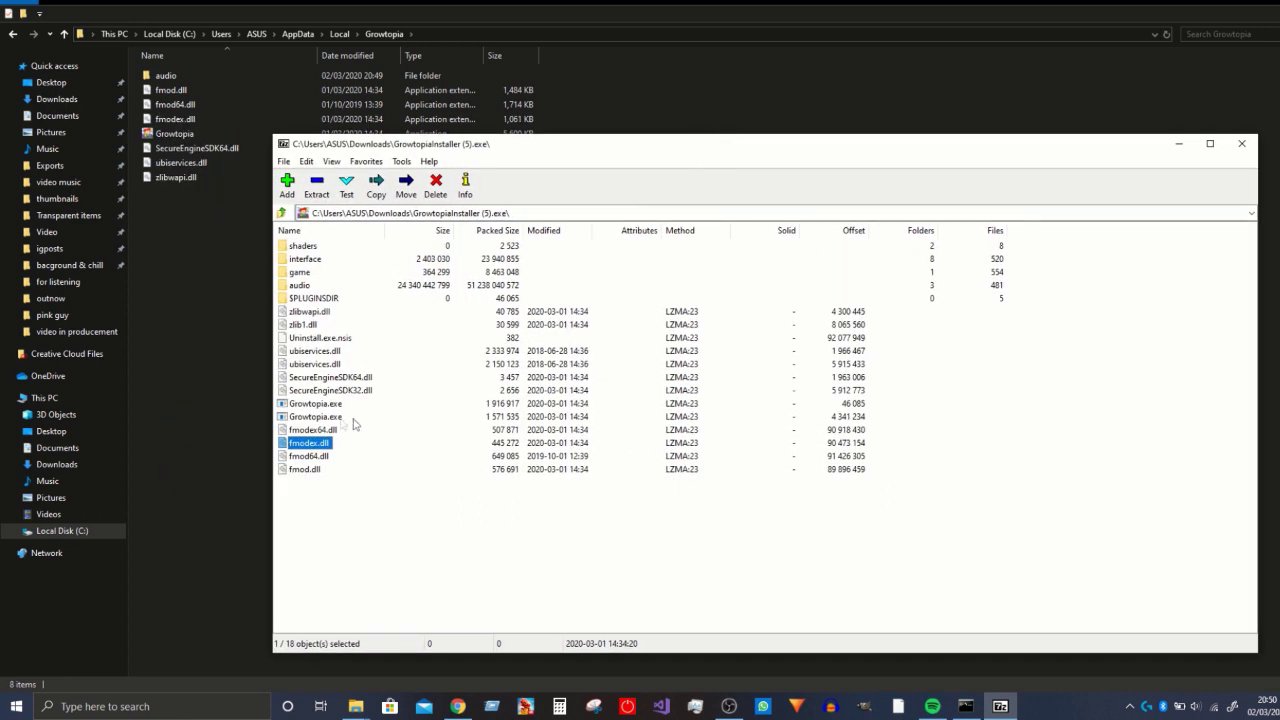
click(312, 430)
right_click(312, 430)
click(354, 522)
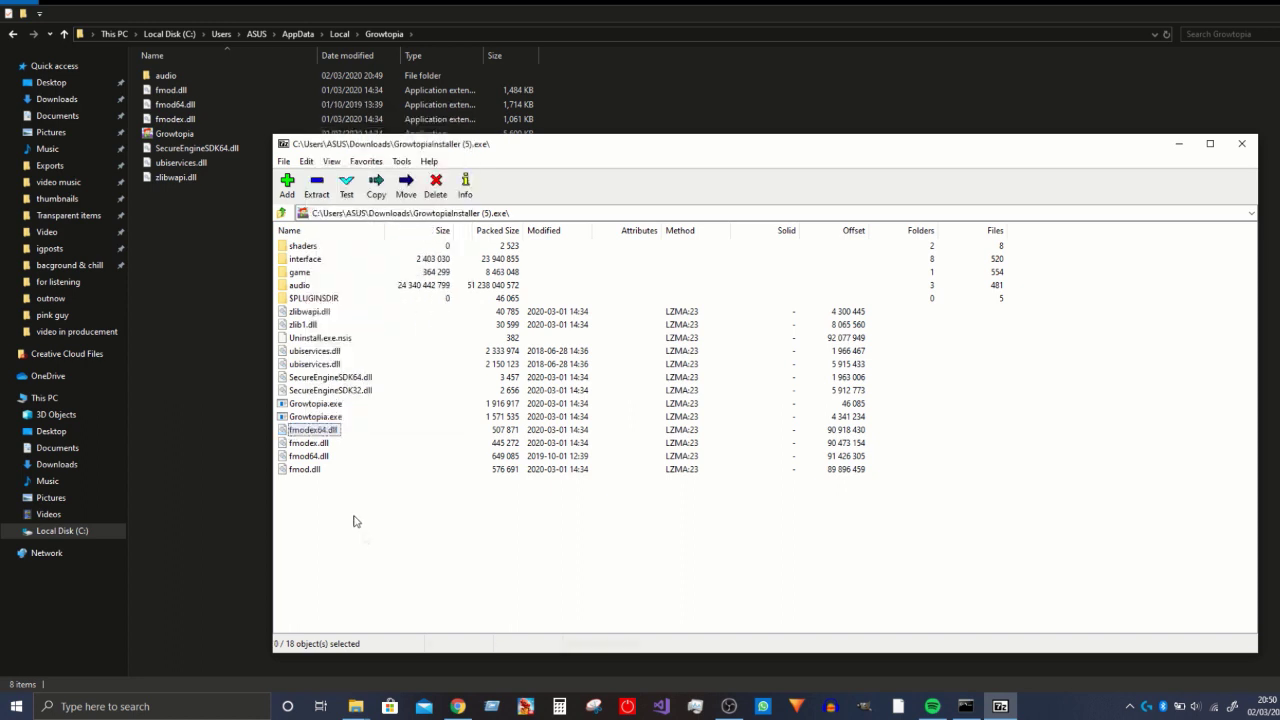
click(316, 416)
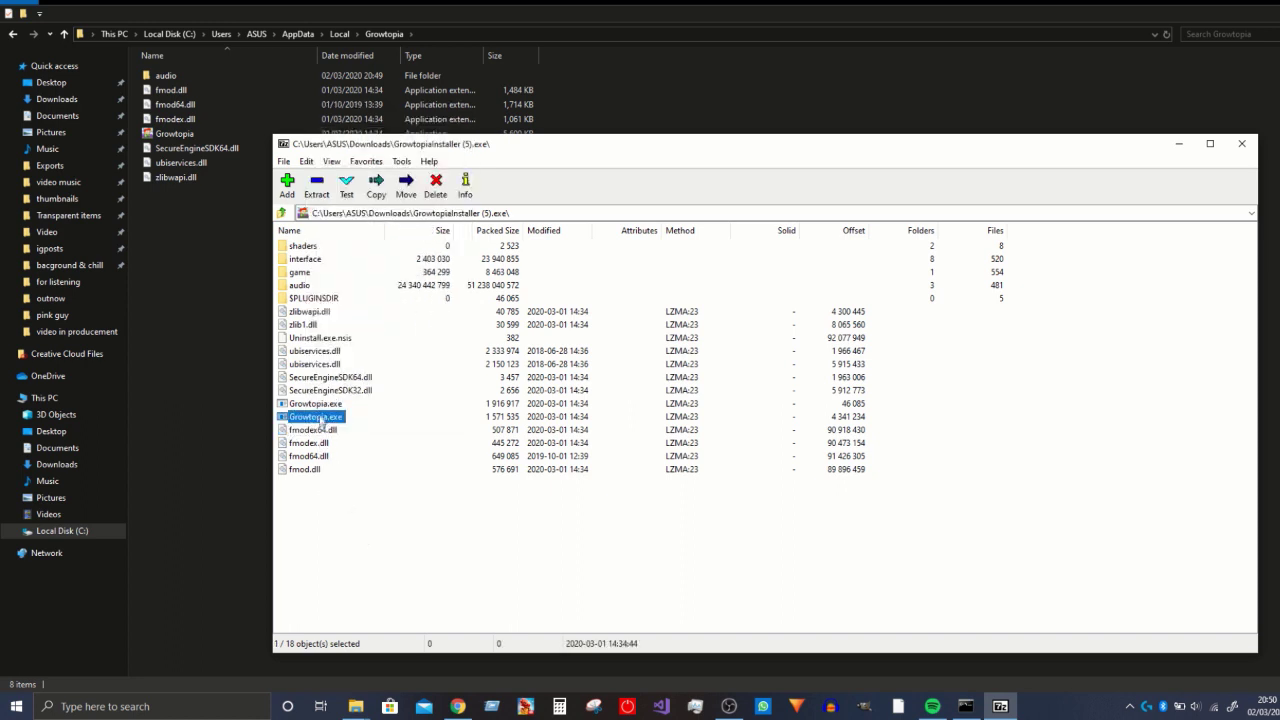
- Extract SecureEngineSDK32.dll from the installer archive to the AppData\Local\Growtopia folder
click(322, 391)
right_click(322, 391)
click(368, 190)
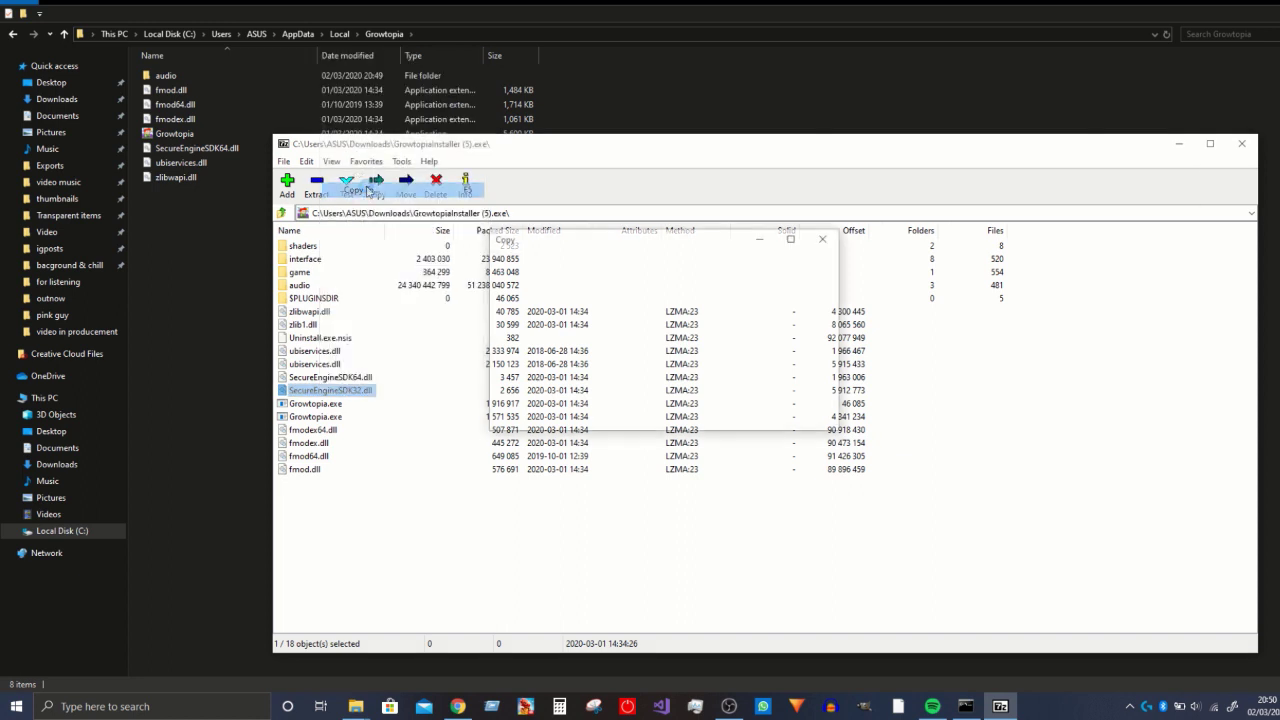
key(ctrl+v)
click(723, 408)
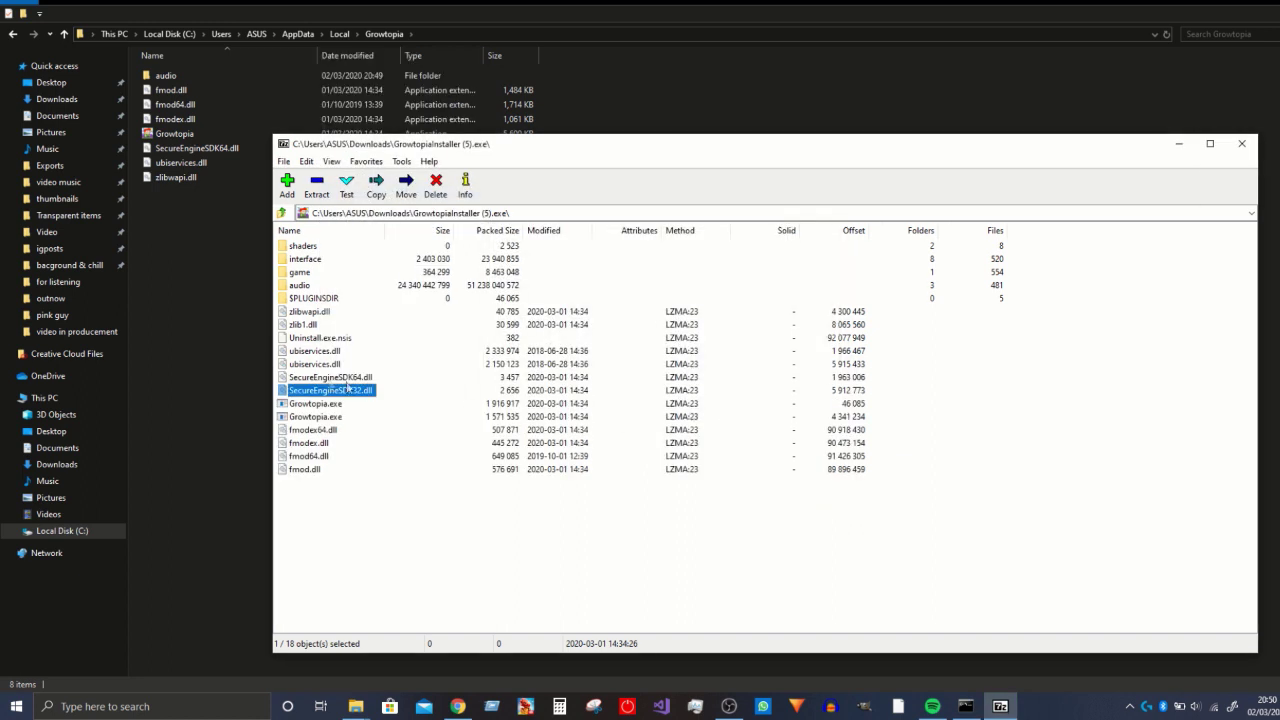
- Extract the second listed ubiservices.dll from the archive to the AppData\Local\Growtopia folder, replacing the existing file
click(313, 379)
click(312, 364)
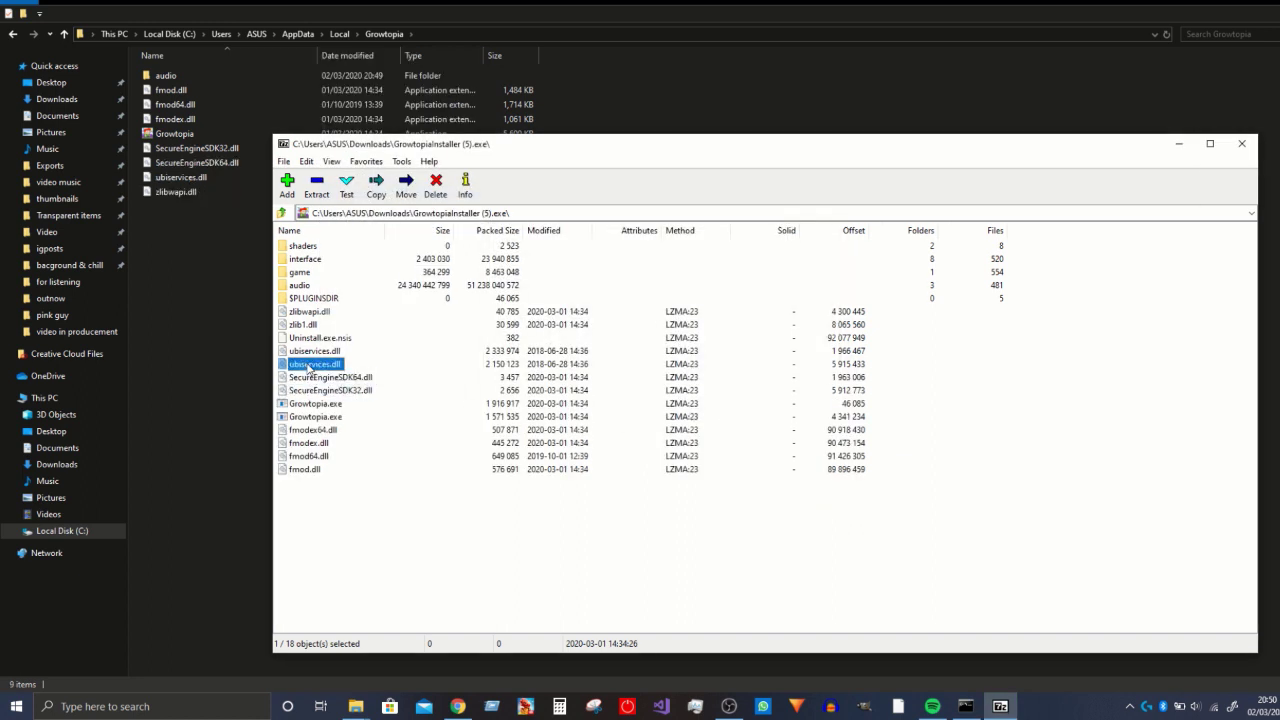
right_click(308, 365)
click(348, 167)
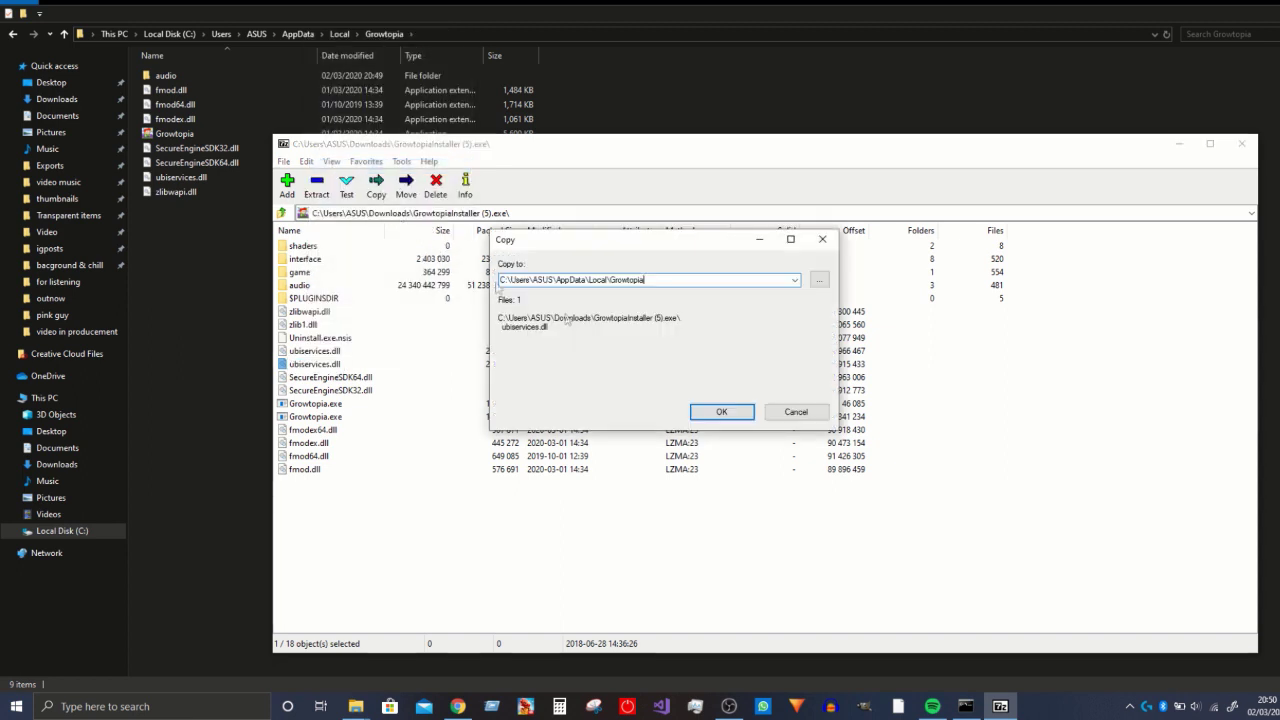
click(722, 411)
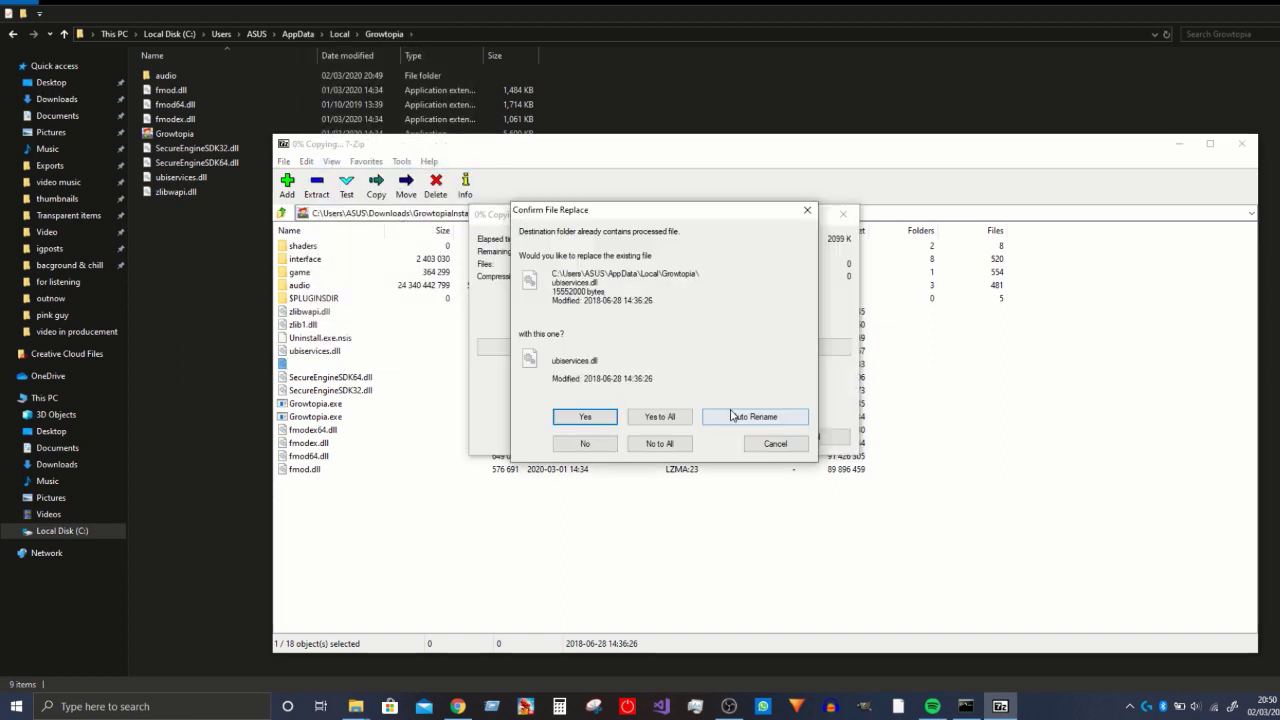
click(584, 420)
- Extract the first listed ubiservices.dll to the AppData\Local\Growtopia folder, using Auto Rename to keep both copies
click(330, 351)
right_click(334, 350)
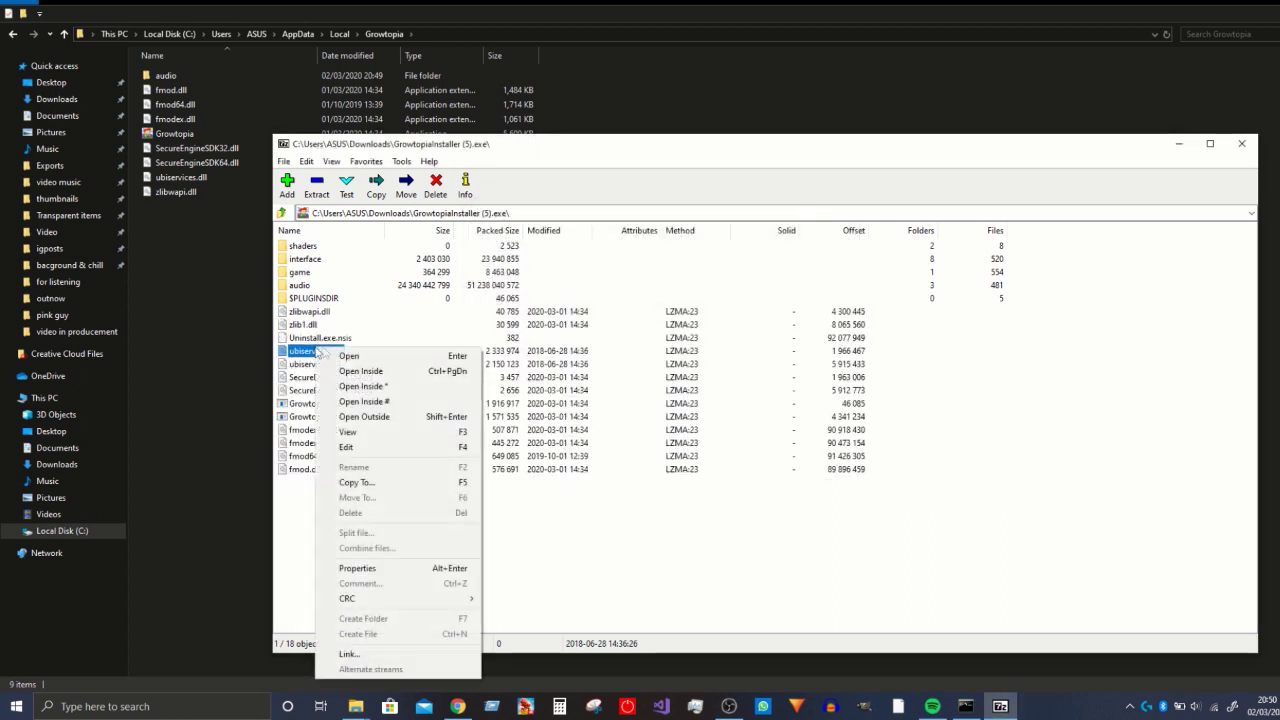
click(360, 483)
key(ctrl+v)
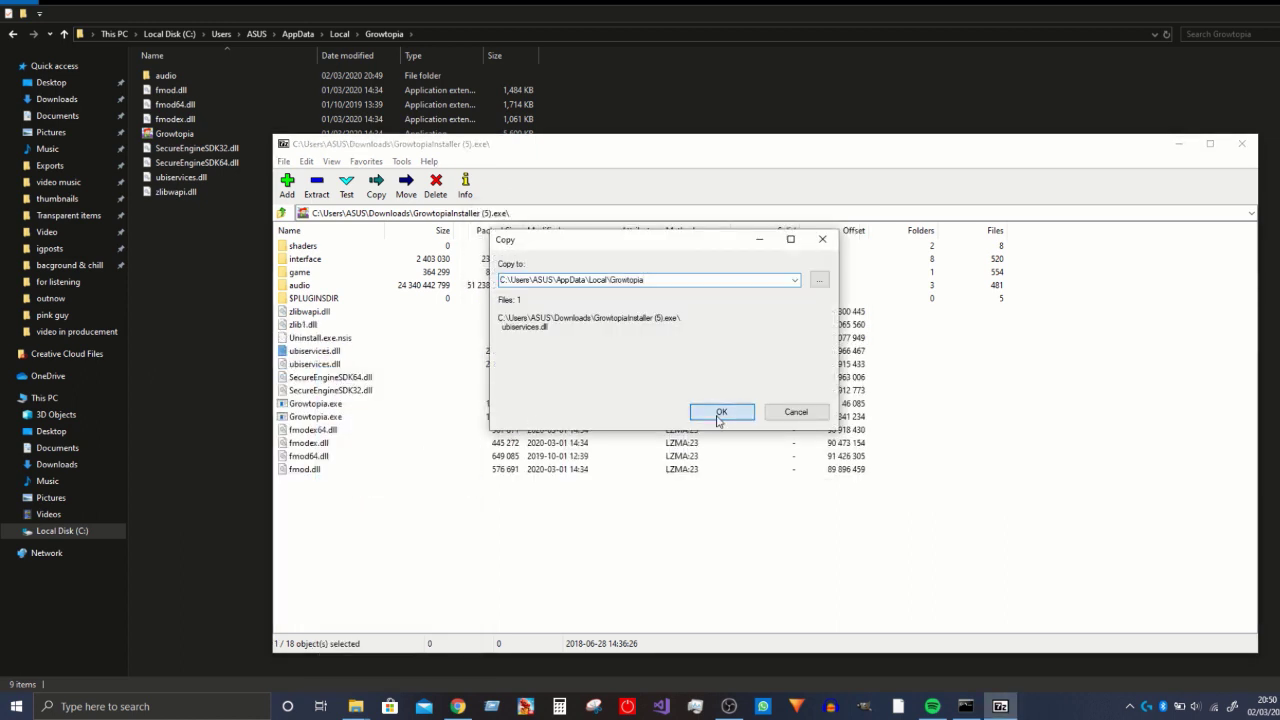
click(723, 411)
click(754, 416)
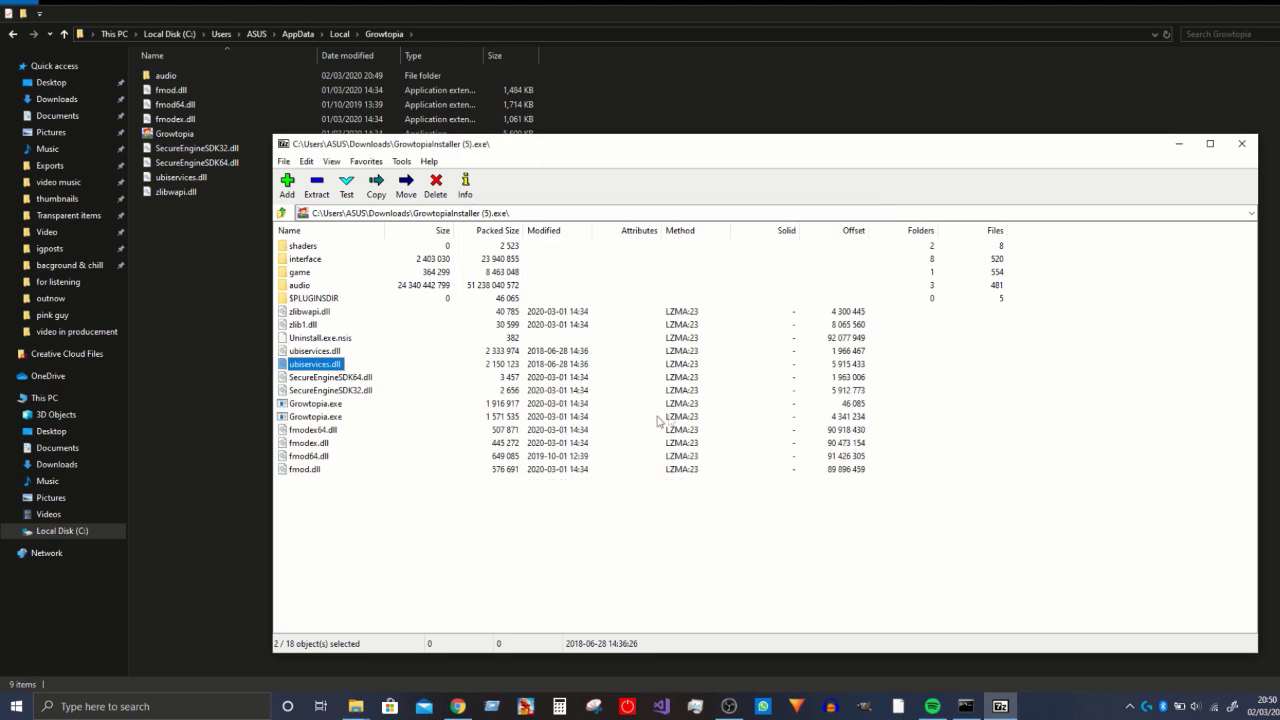
- Try to copy Uninstall.exe.nsis out of the installer archive
click(315, 339)
right_click(314, 339)
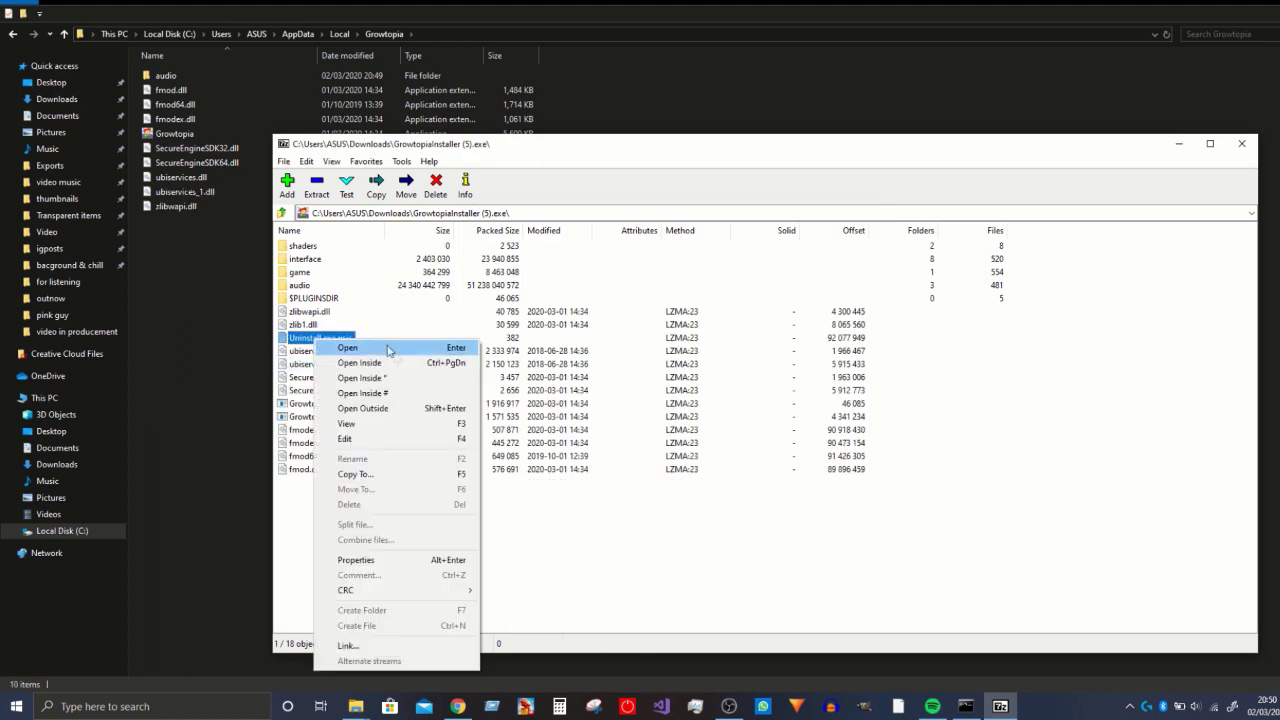
click(366, 475)
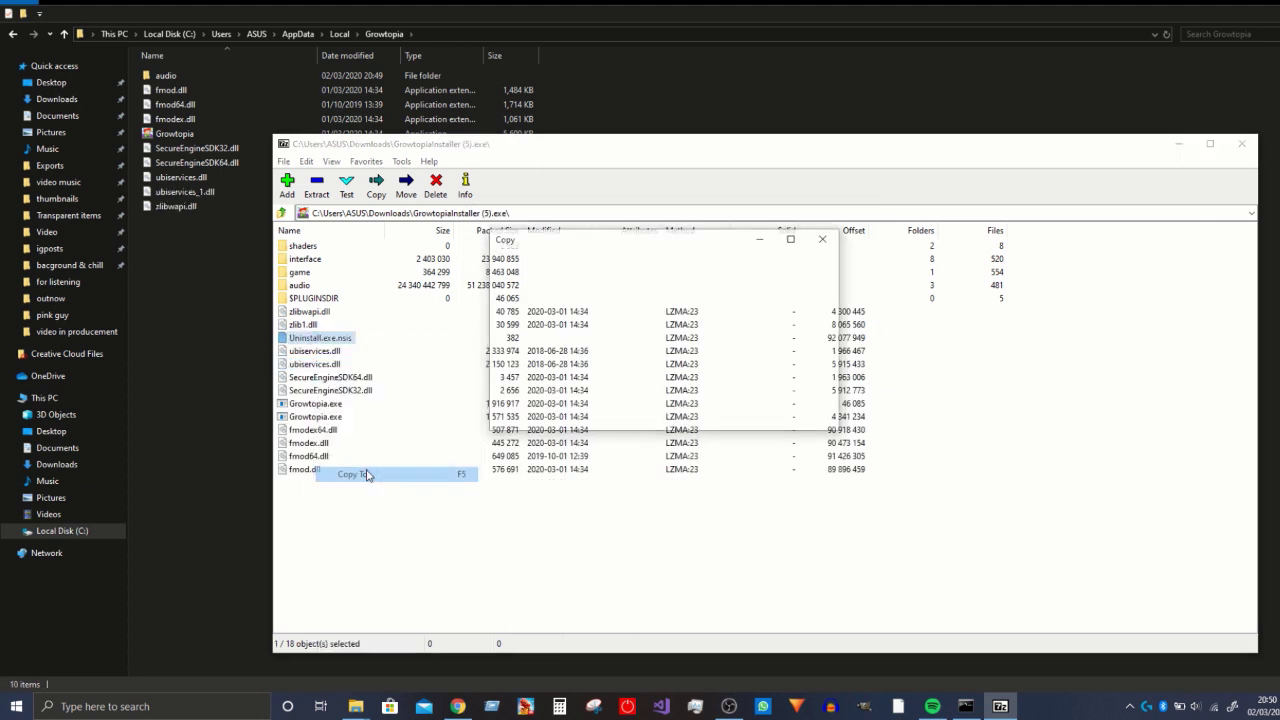
click(725, 412)
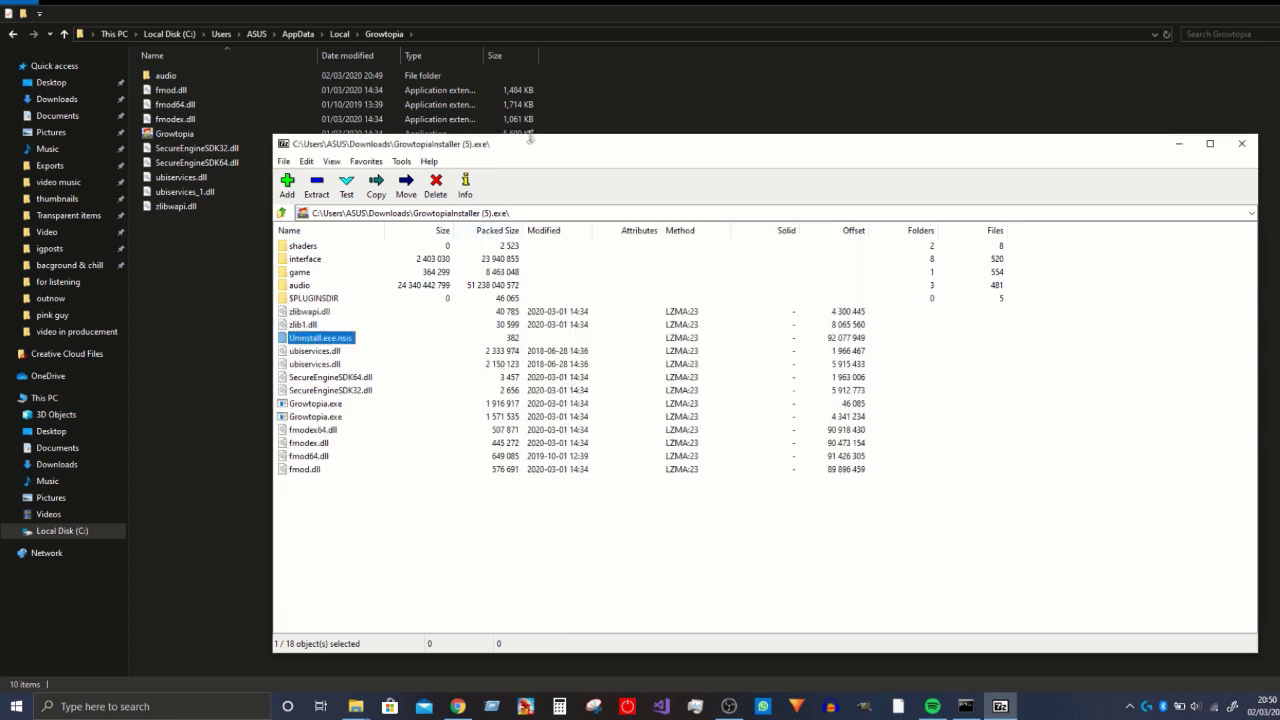
- Move the archive window aside and extract Uninstall.exe.nsis to the AppData\Local\Growtopia folder
drag(531, 140, 679, 169)
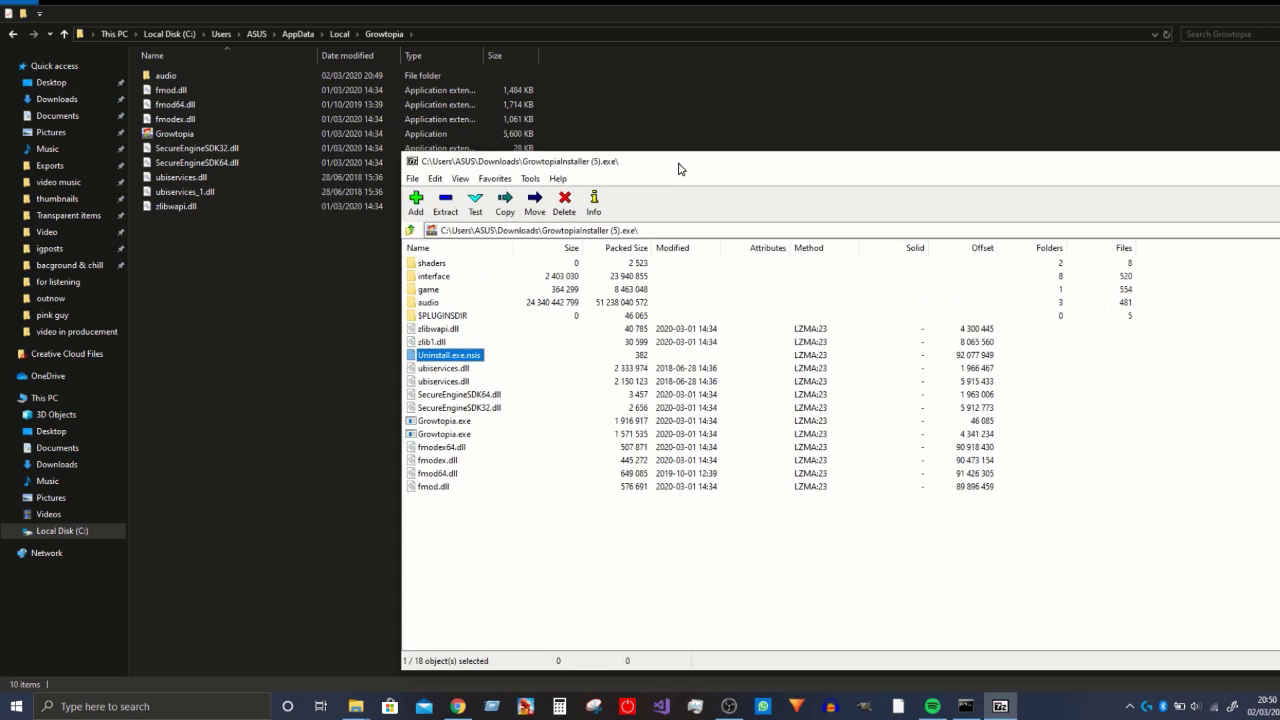
right_click(444, 356)
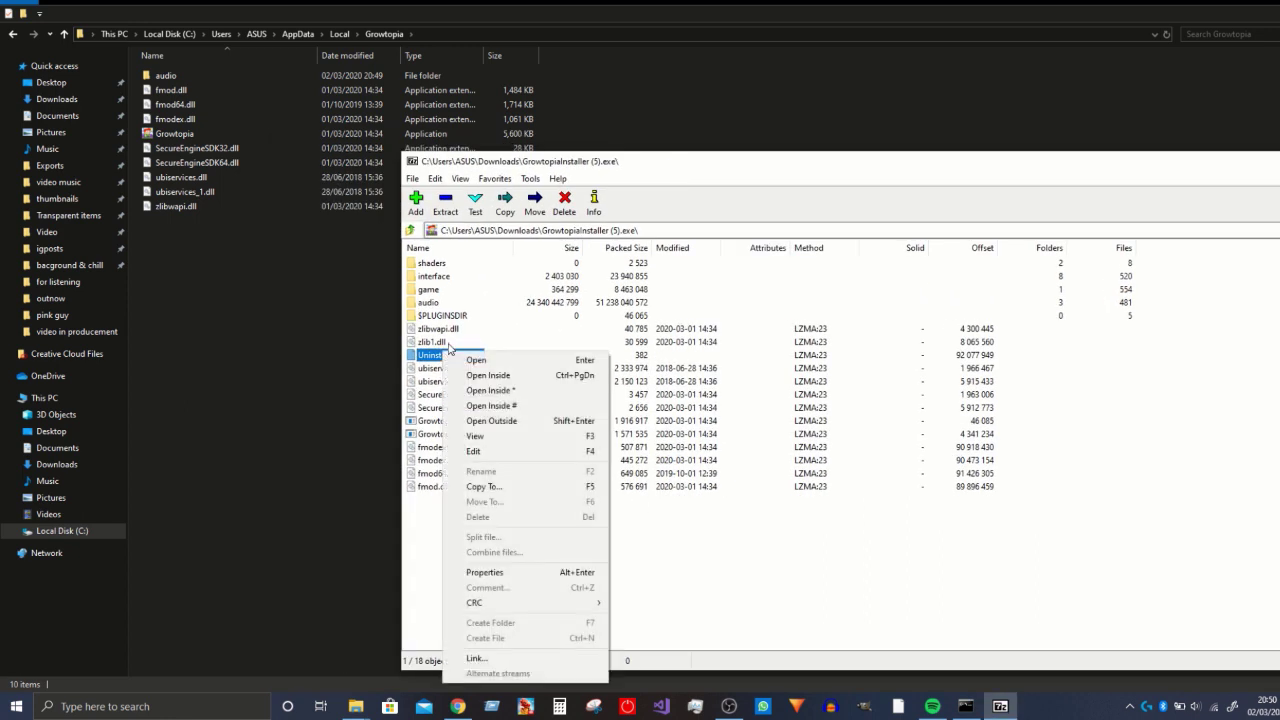
click(484, 487)
key(ctrl+v)
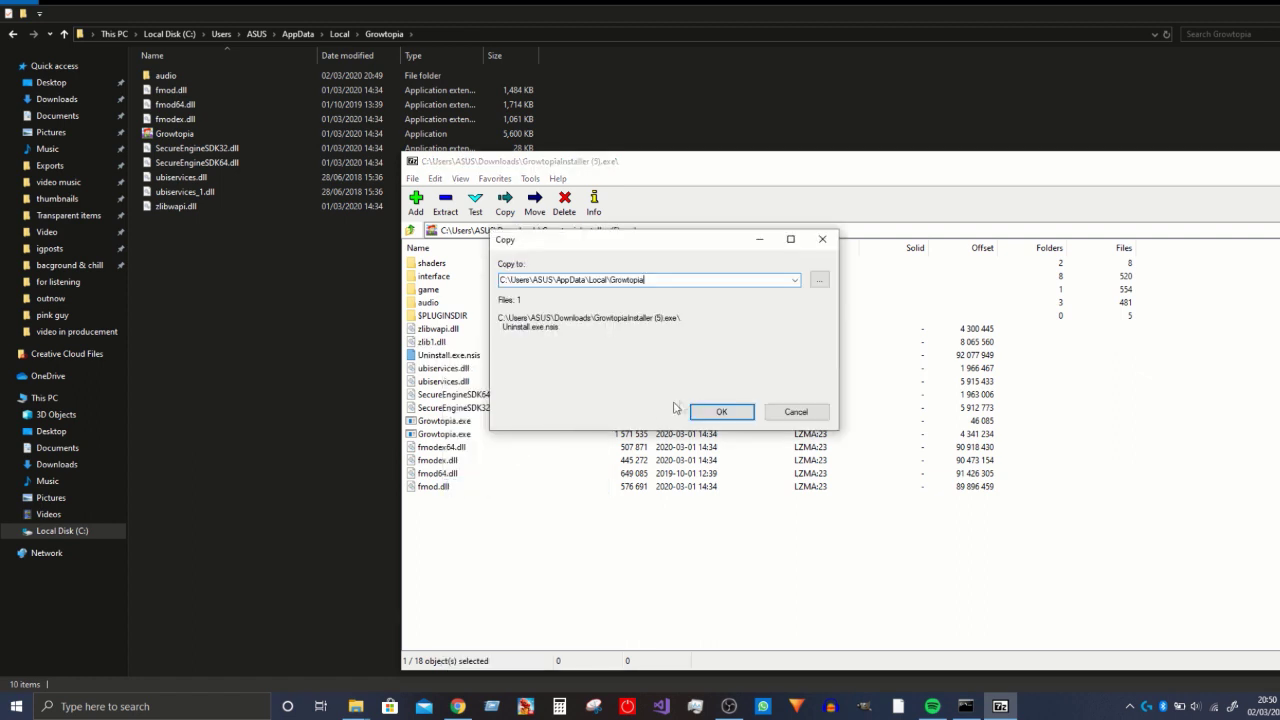
click(722, 410)
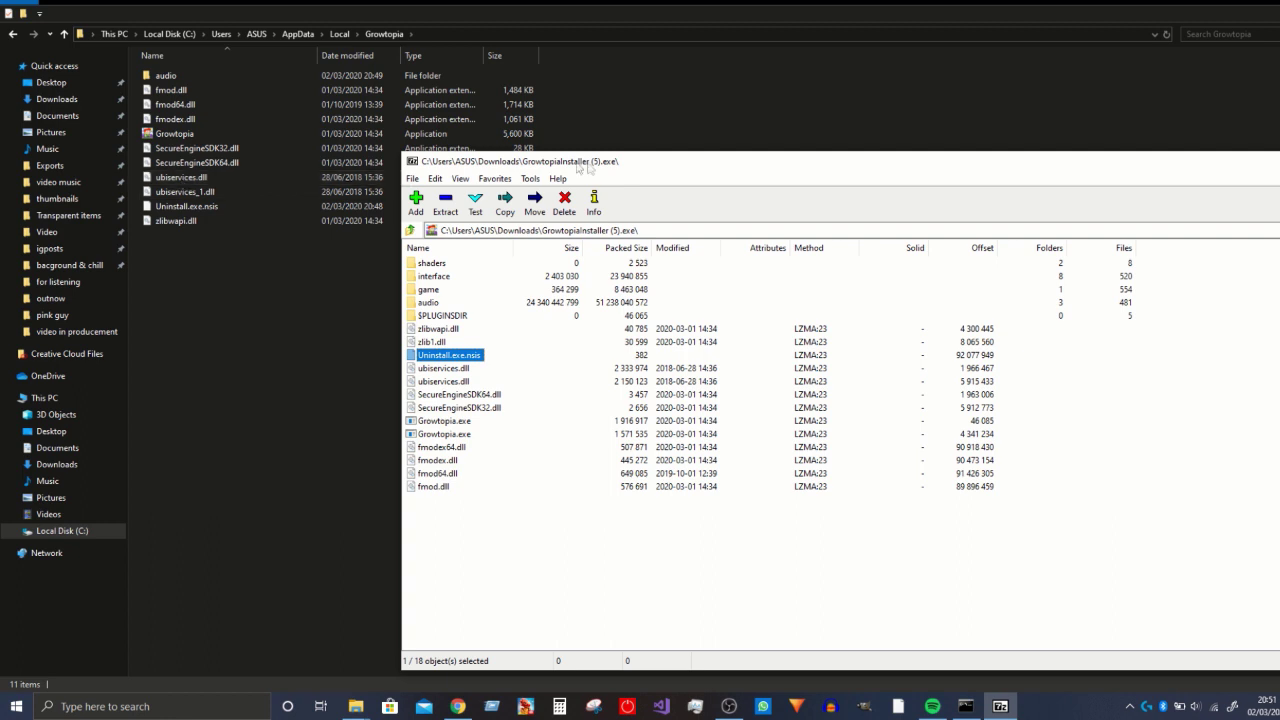
- Extract zlib1.dll from the installer archive to the AppData\Local\Growtopia folder
drag(657, 170, 444, 137)
click(268, 311)
right_click(266, 312)
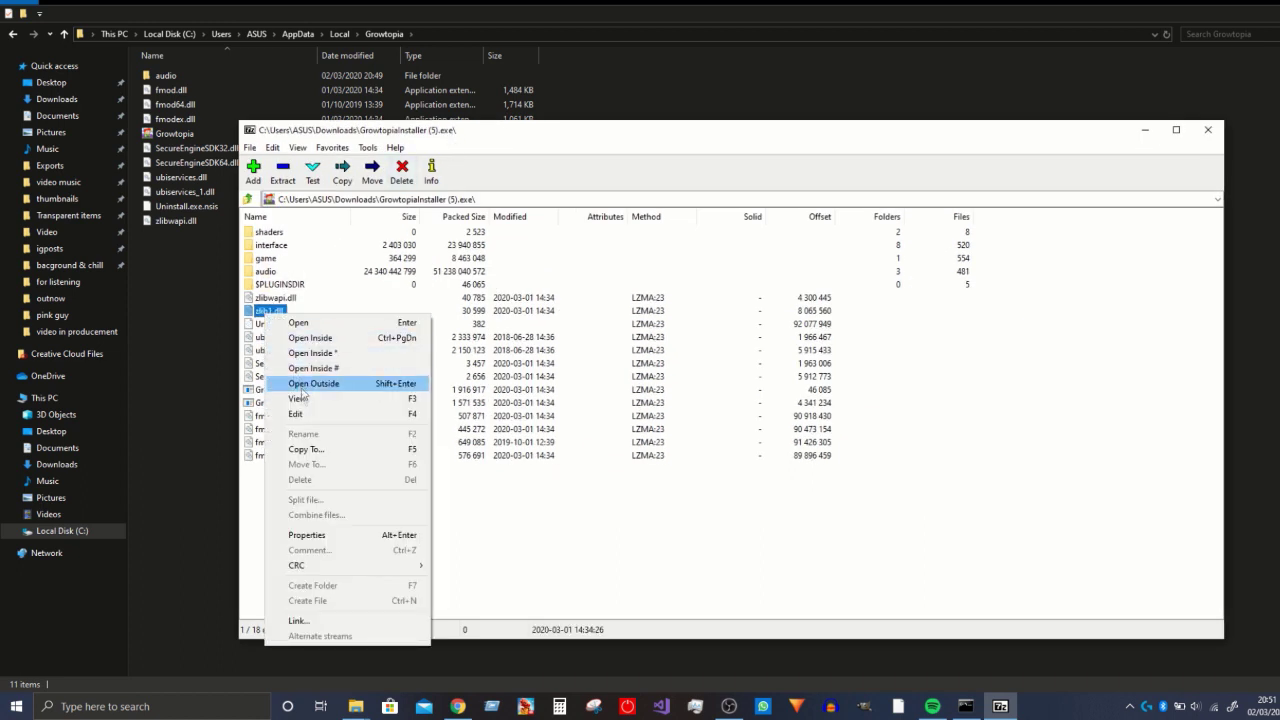
click(305, 450)
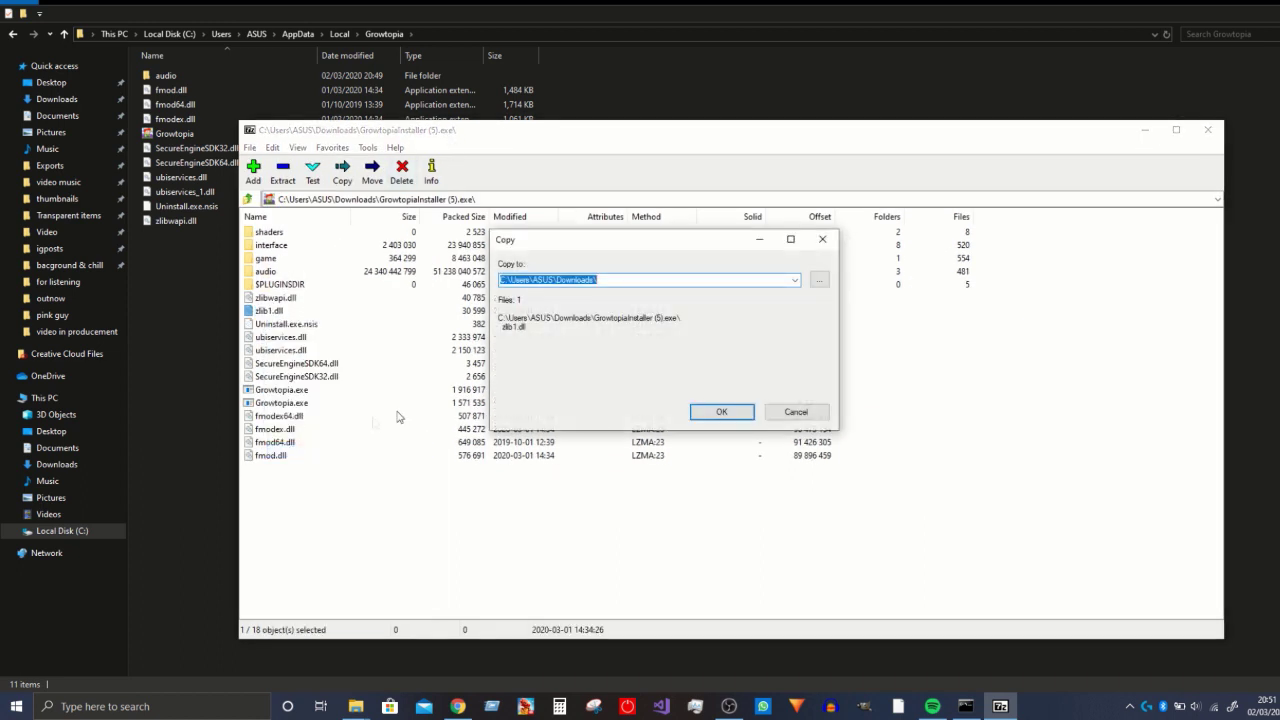
key(ctrl+v)
click(729, 411)
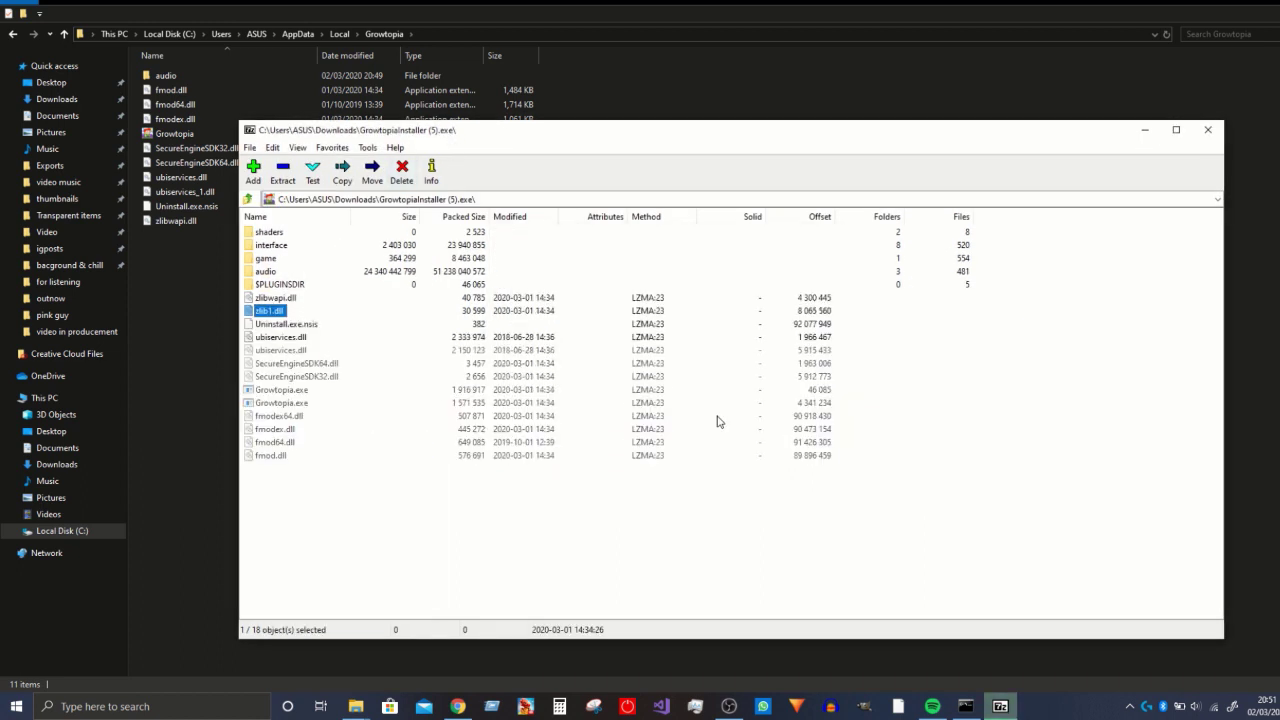
- Extract the $PLUGINSDIR folder from the installer archive to the AppData\Local\Growtopia folder
click(266, 284)
right_click(266, 284)
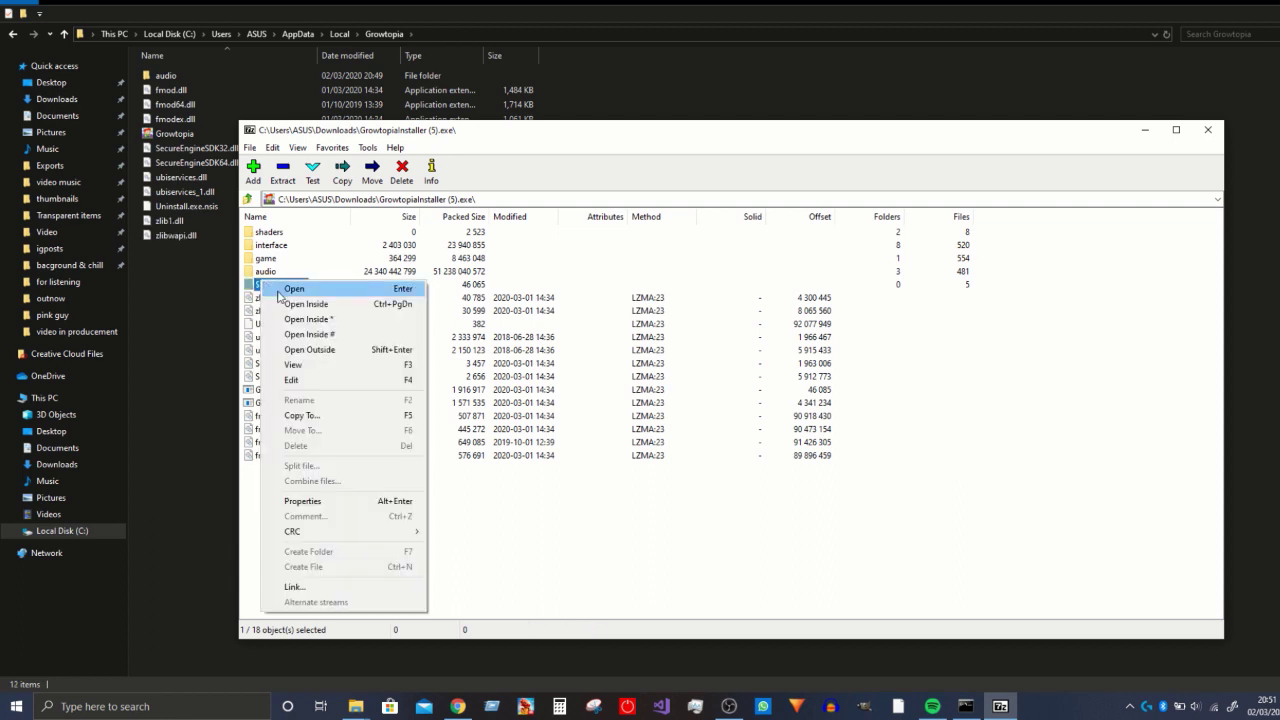
click(301, 415)
key(ctrl+v)
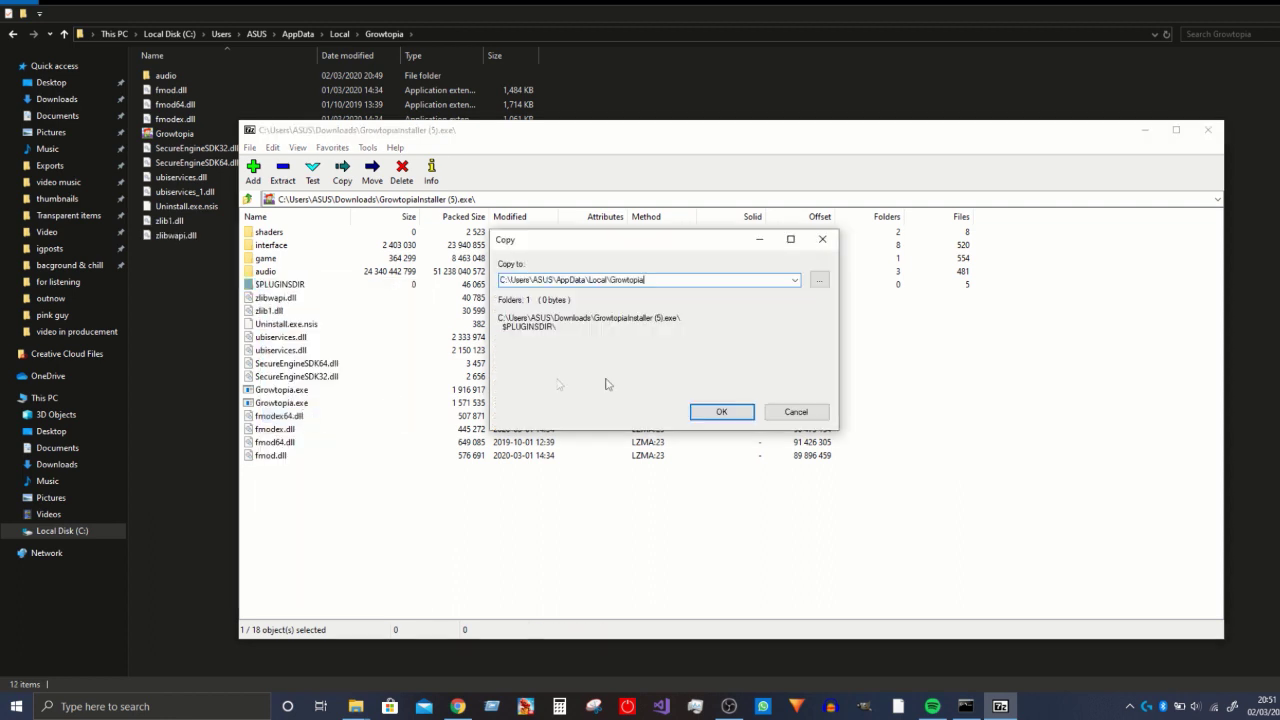
click(726, 411)
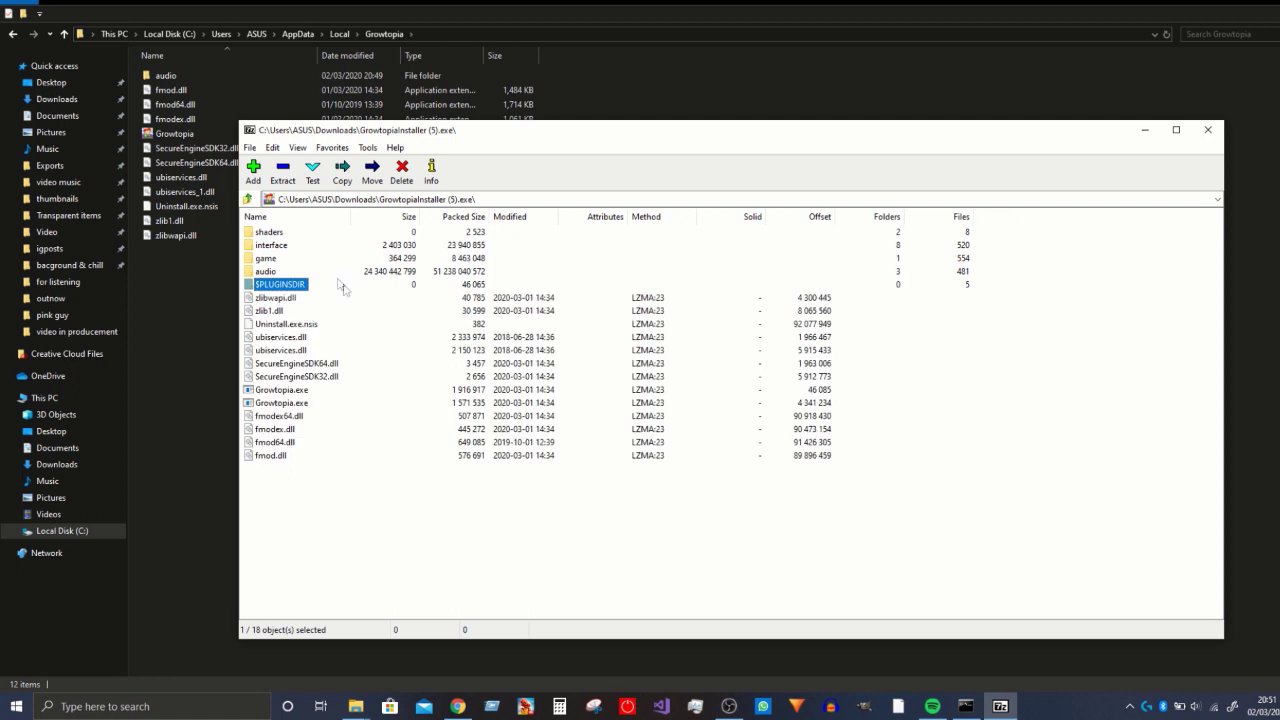
- Open the audio folder in the installer archive and copy the path of the local Growtopia\audio folder
double_click(262, 272)
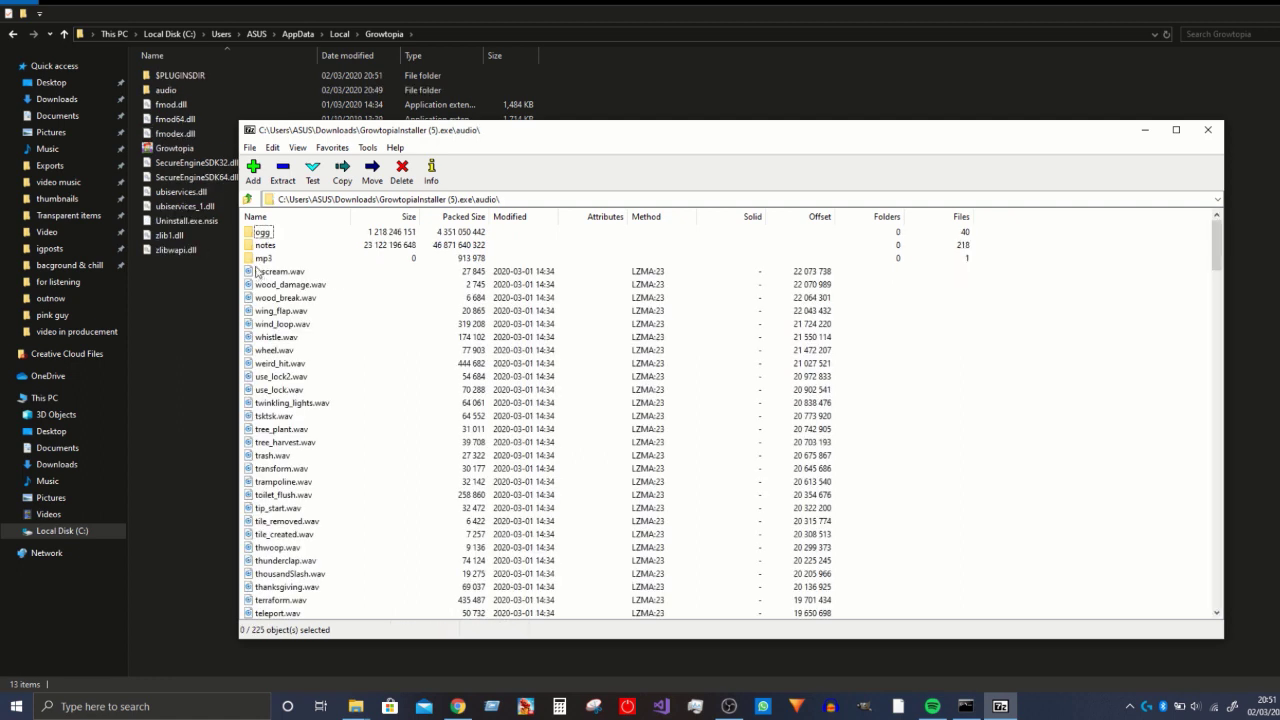
right_click(260, 263)
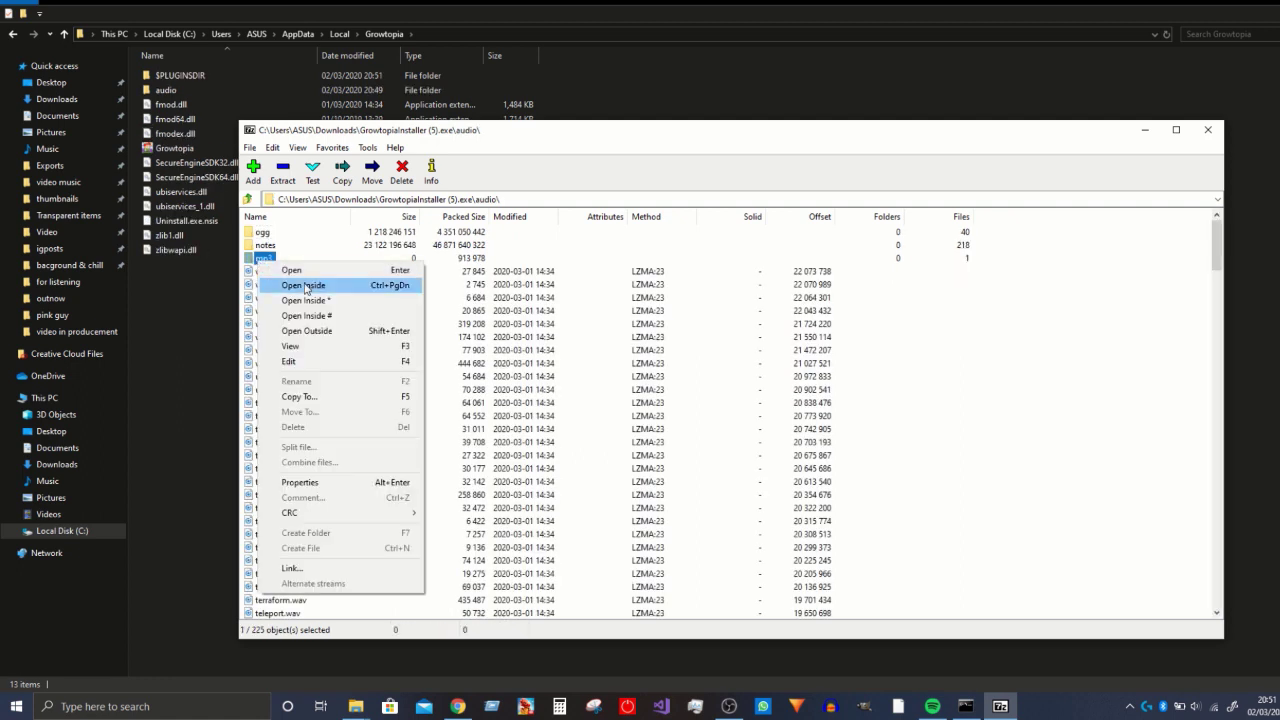
click(190, 354)
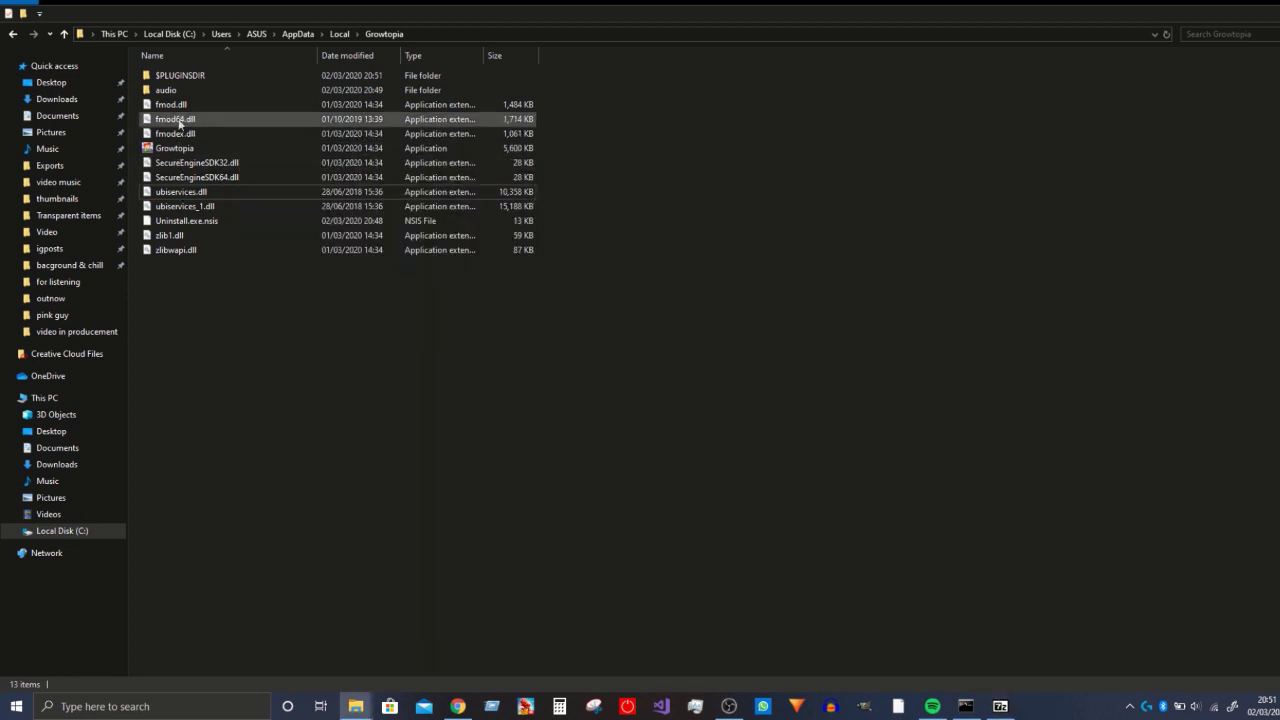
double_click(192, 92)
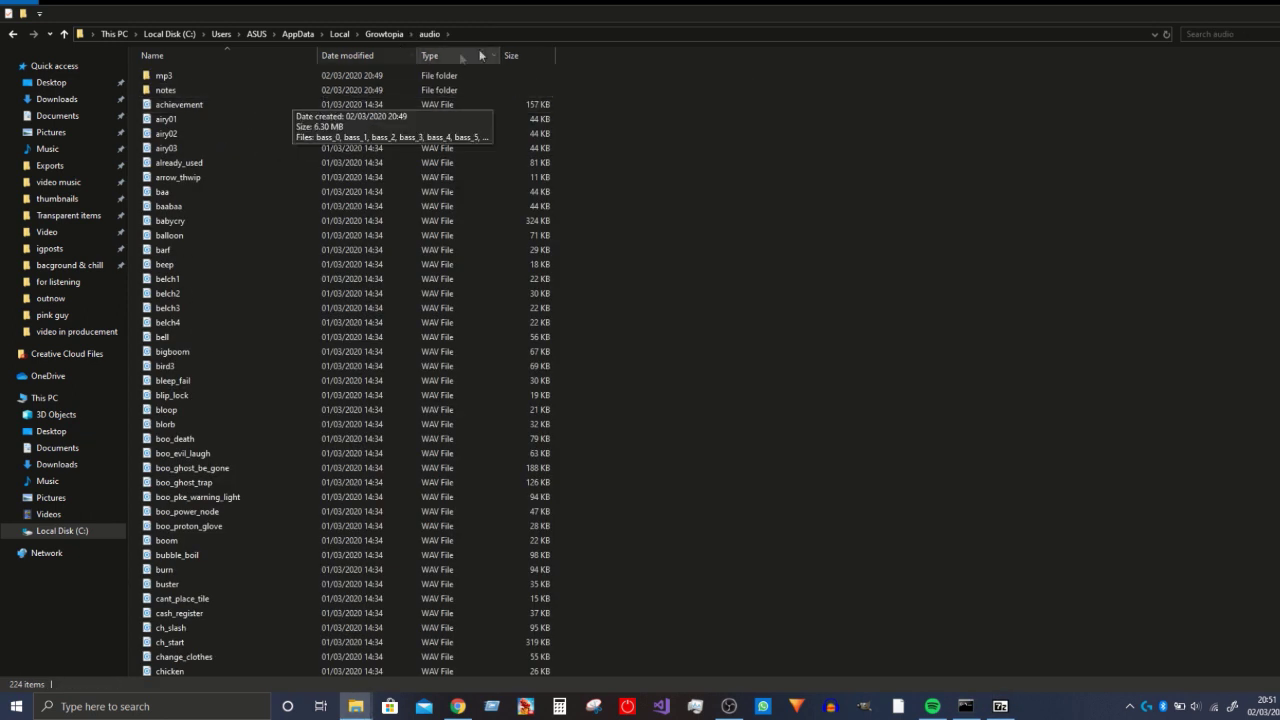
right_click(509, 38)
click(570, 63)
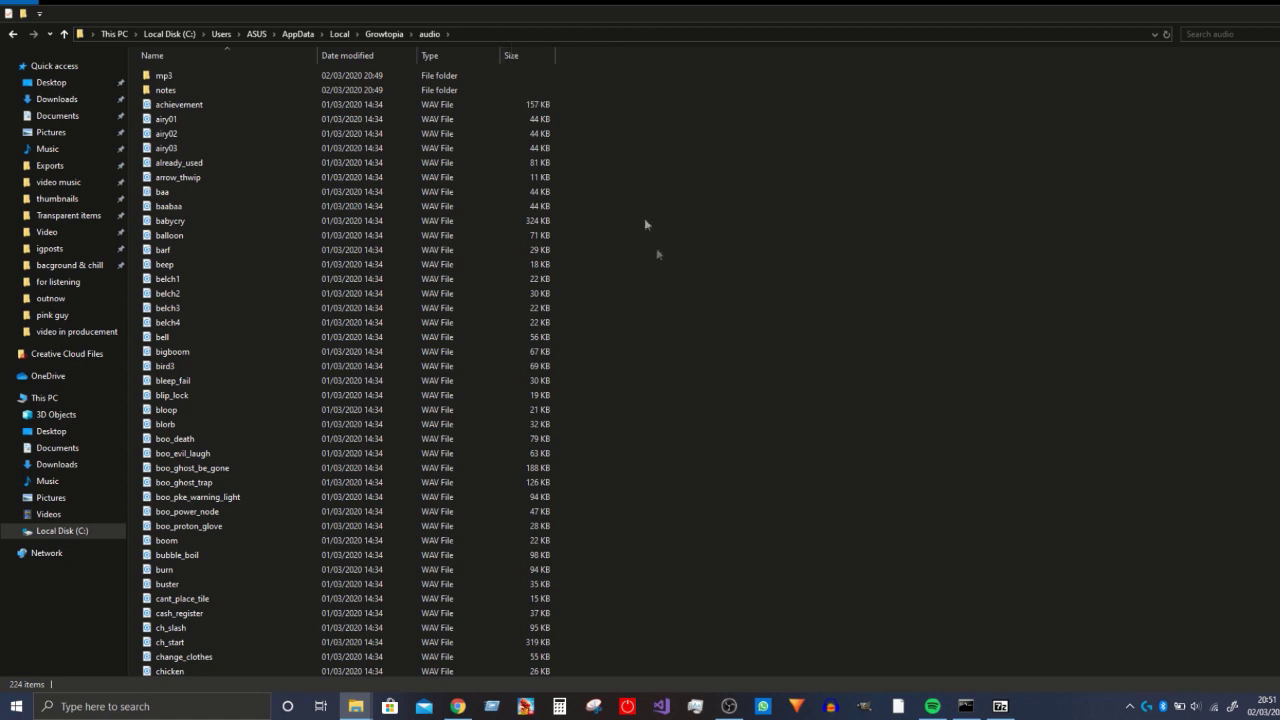
- Extract the archive's ogg folder to AppData\Local\Growtopia\audio and return to the archive's root
click(1000, 706)
click(272, 232)
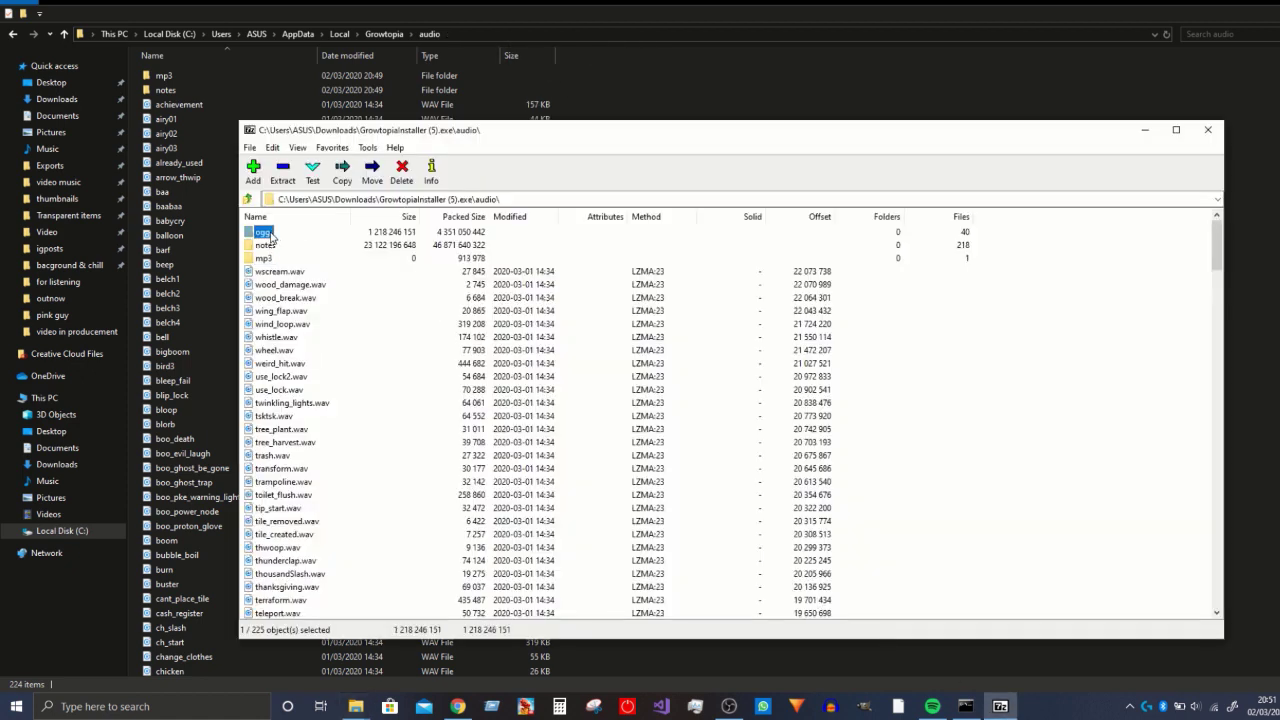
right_click(268, 232)
click(345, 368)
key(ctrl+v)
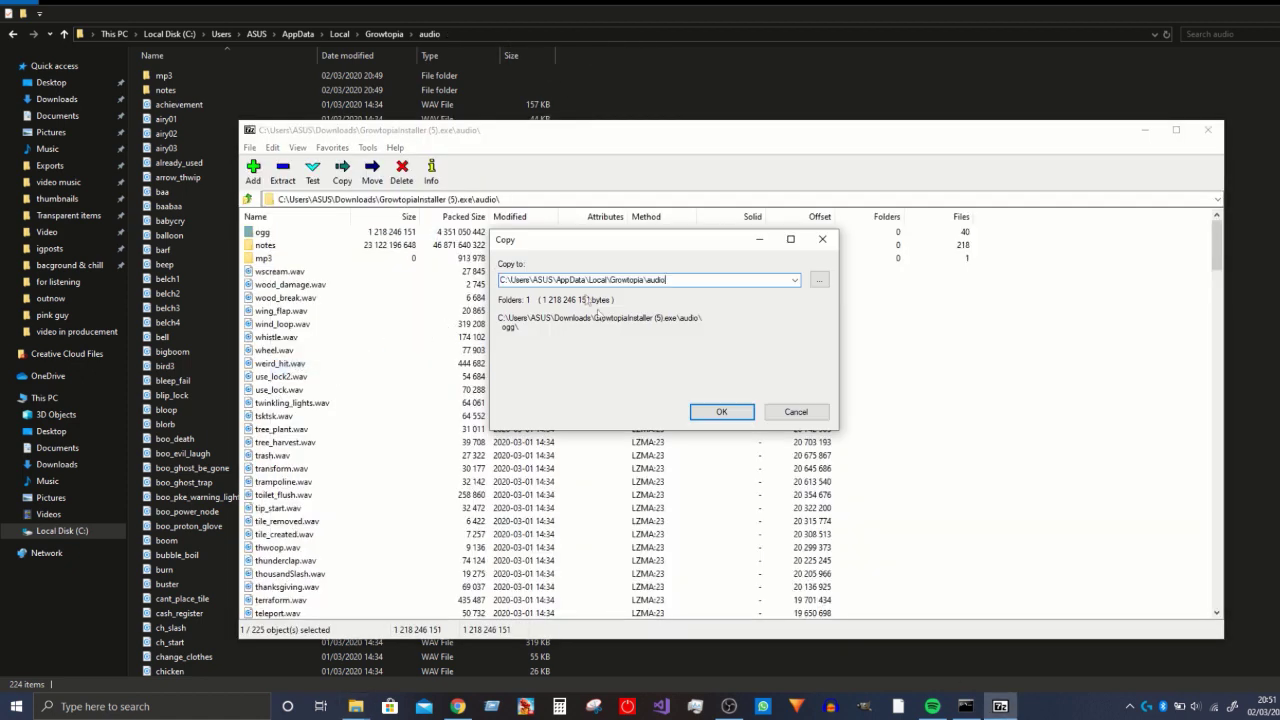
click(721, 413)
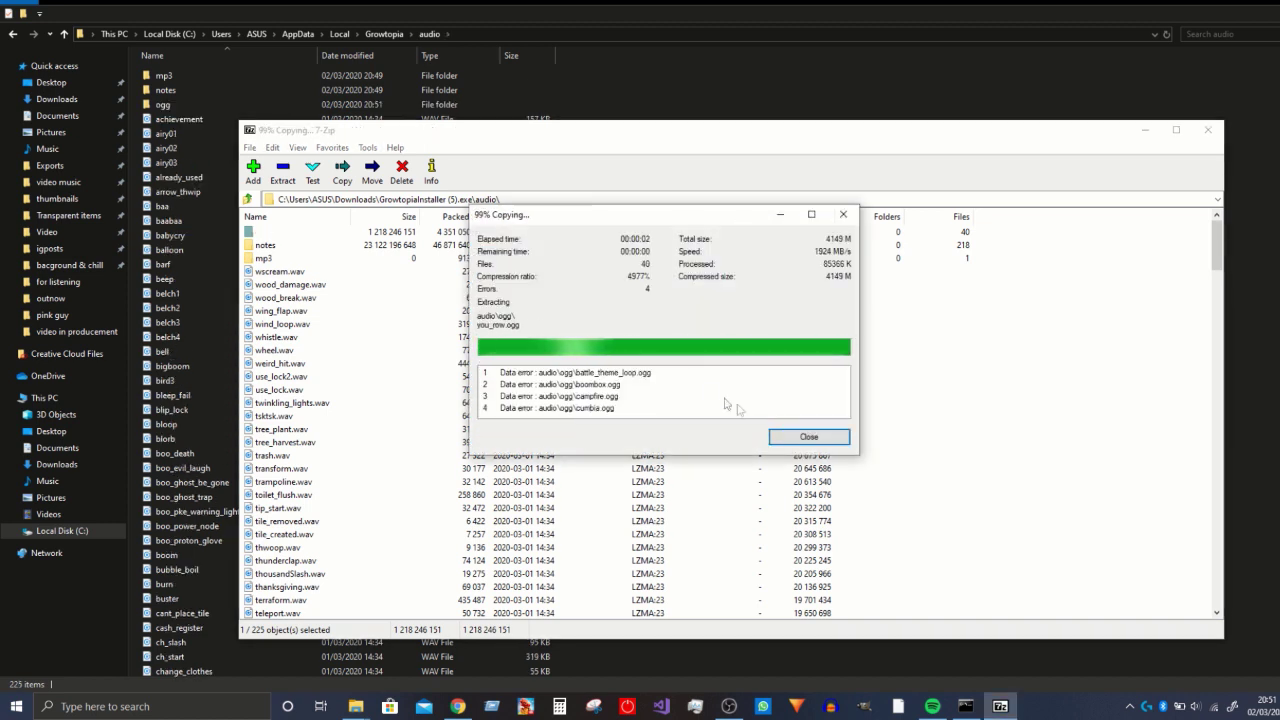
click(787, 439)
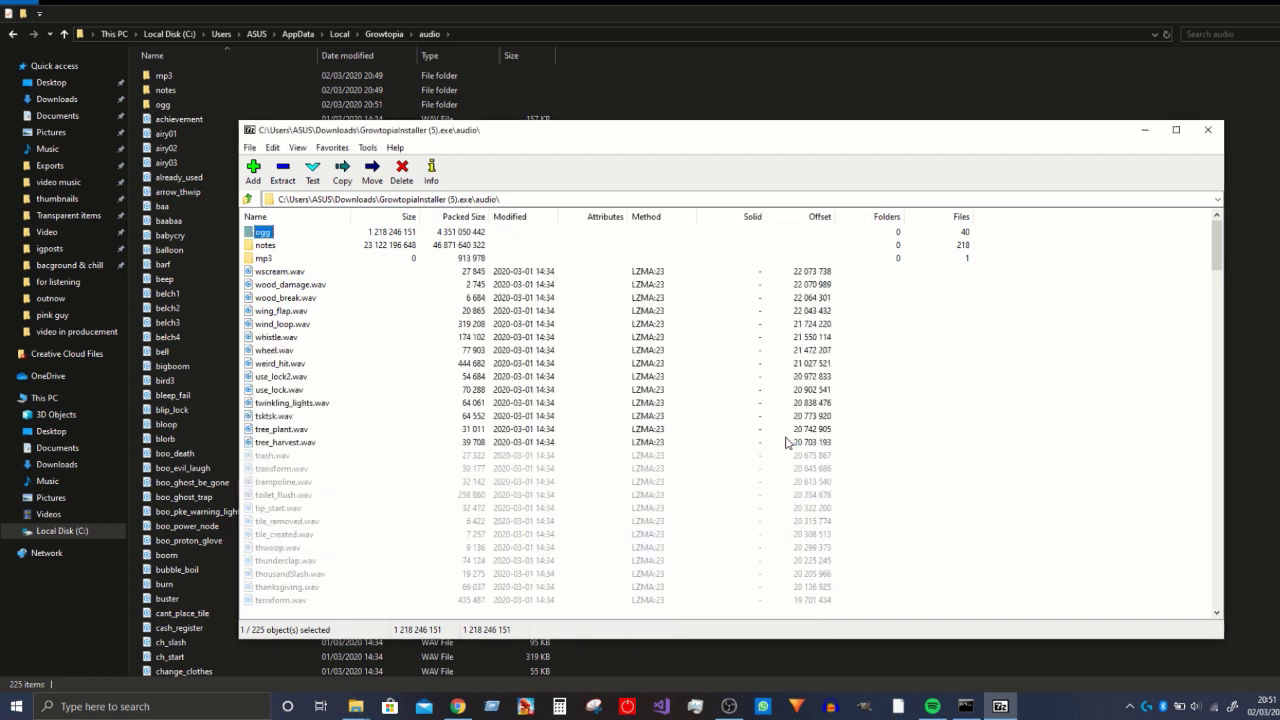
double_click(511, 201)
key(BackSpace)
key(Return)
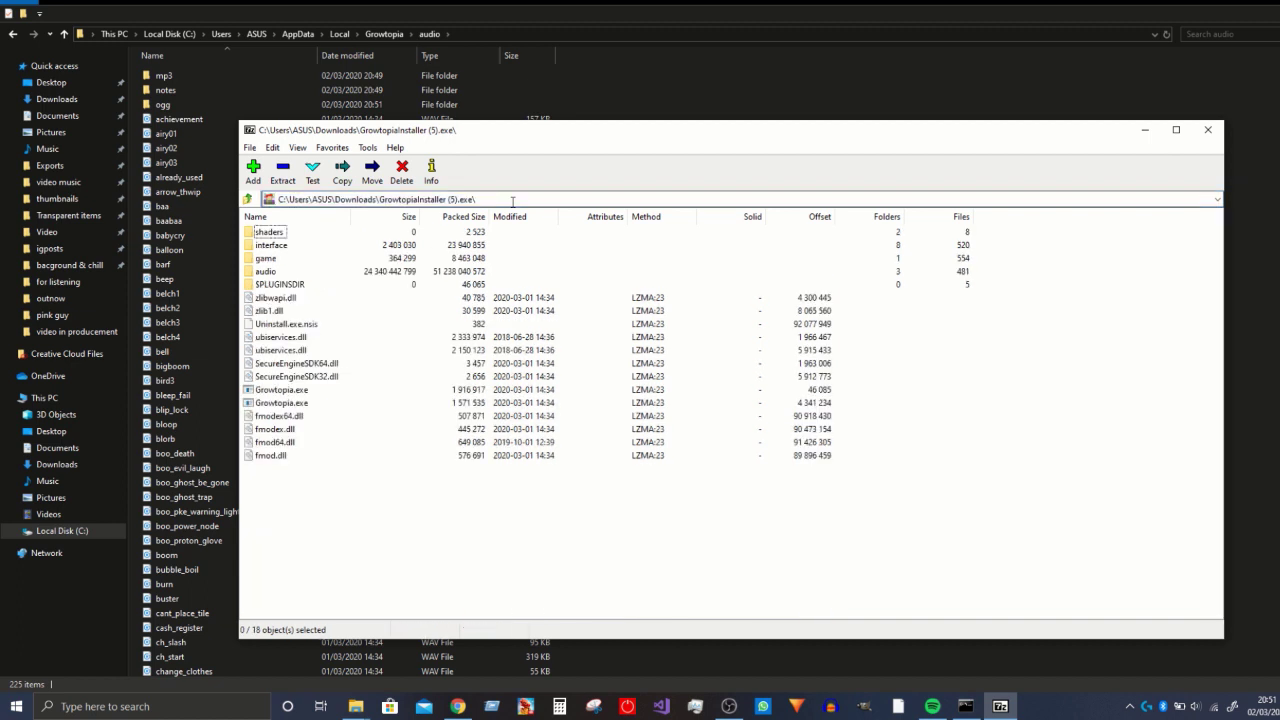
- Check the files in the local audio\notes folder and go back to the Growtopia folder
click(166, 93)
double_click(166, 93)
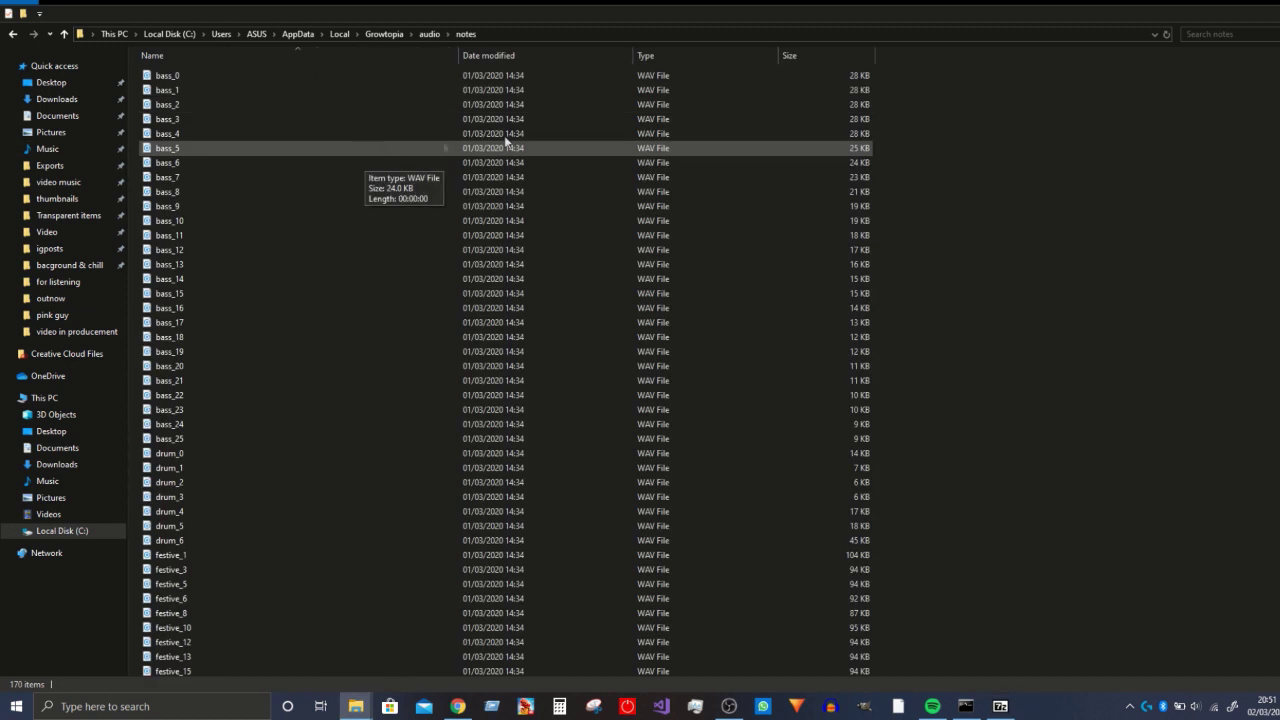
key(BackSpace)
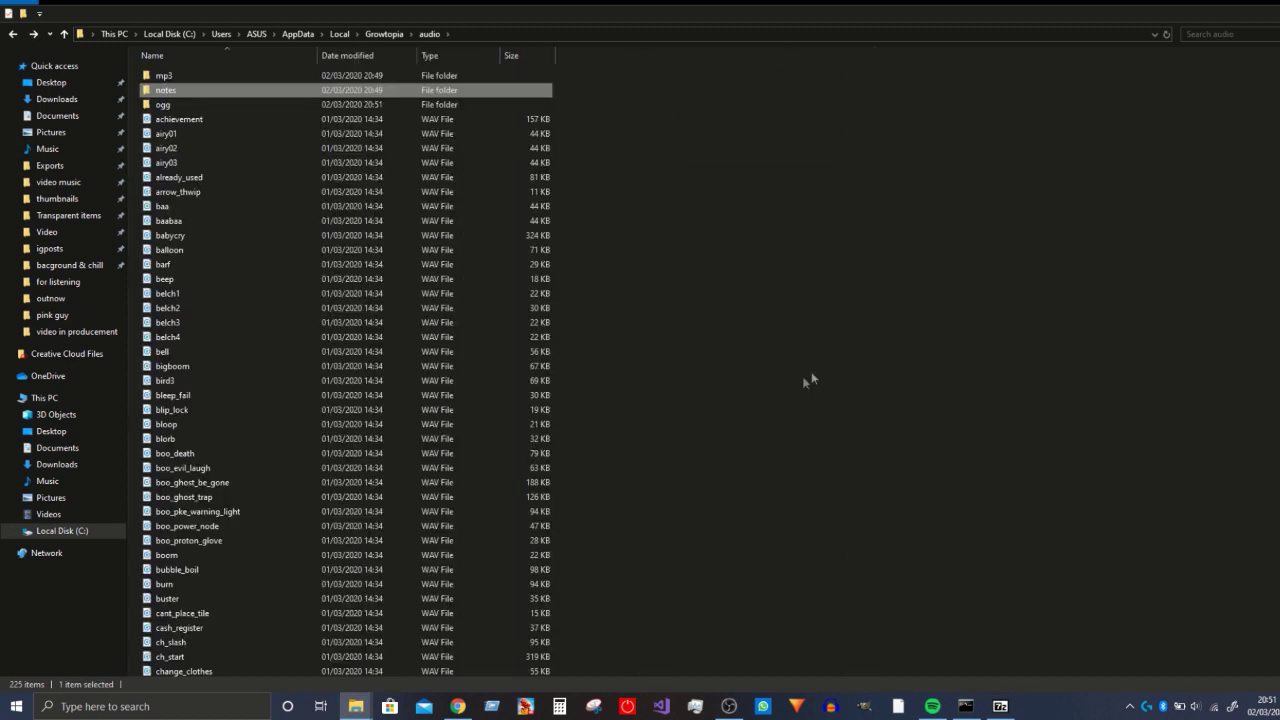
key(BackSpace)
- Extract the shaders, interface and game folders from the installer archive to the AppData\Local\Growtopia folder
click(1000, 706)
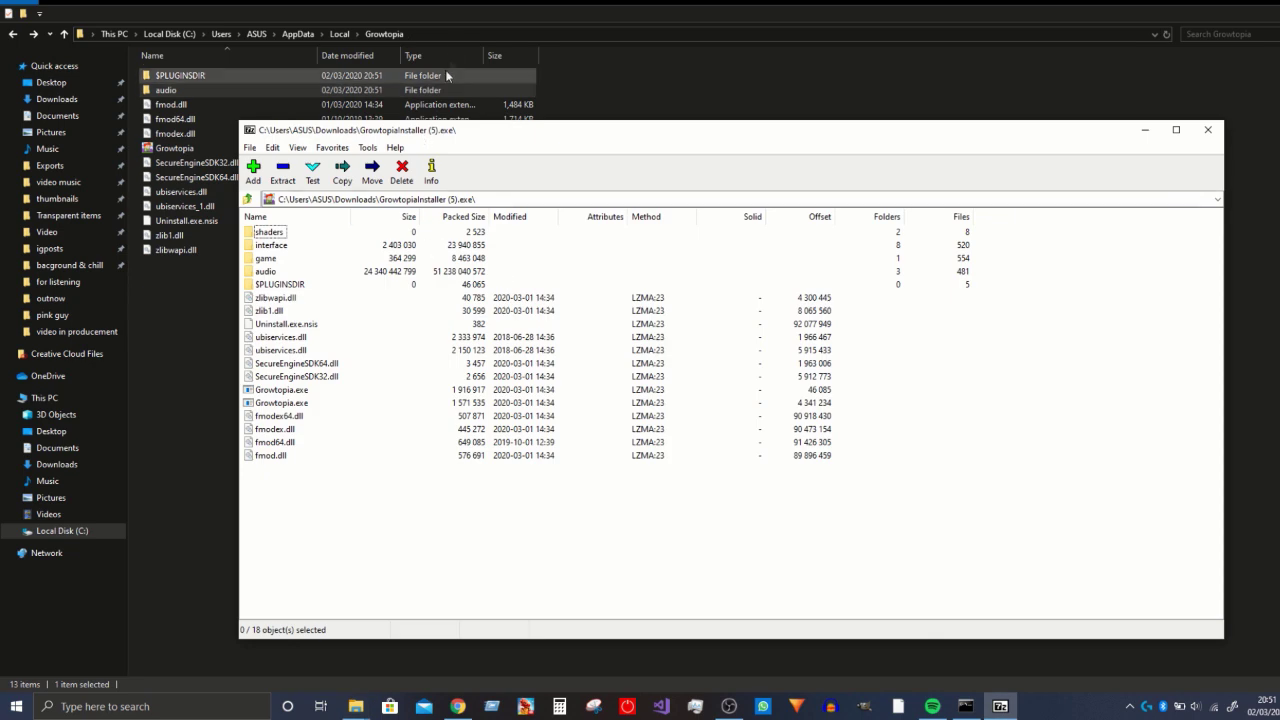
click(450, 40)
right_click(543, 37)
click(508, 49)
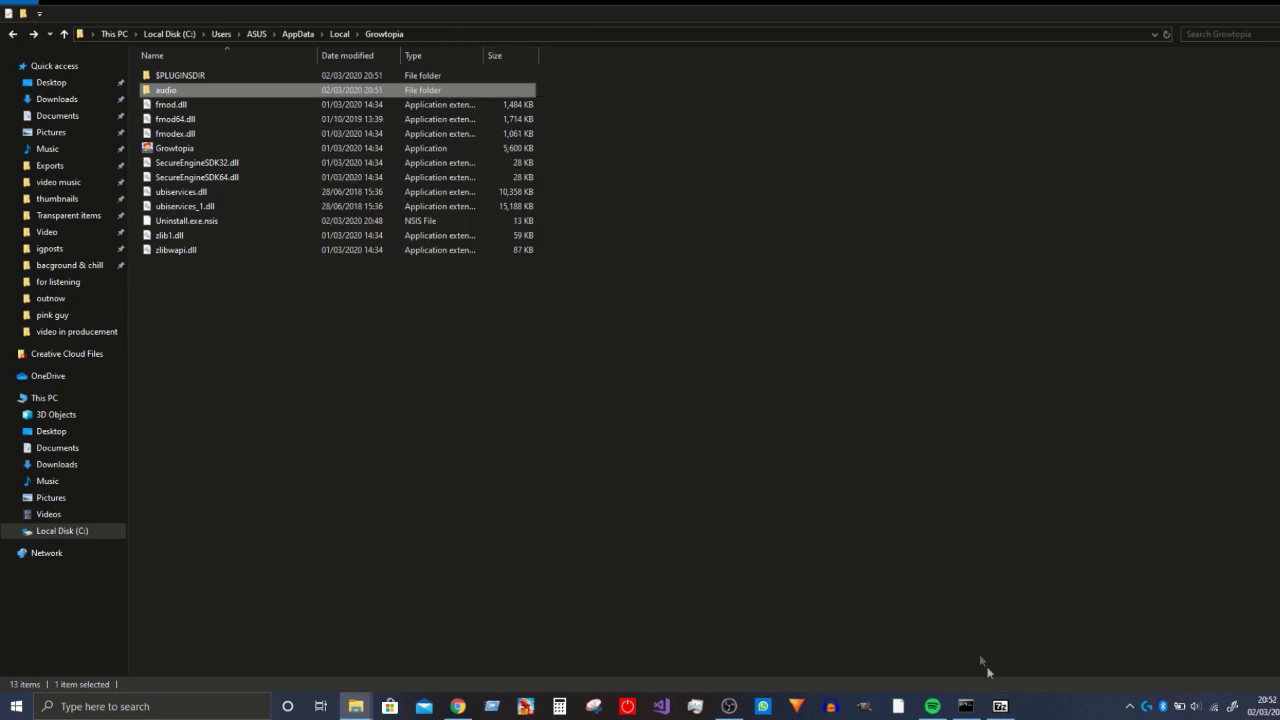
click(1000, 706)
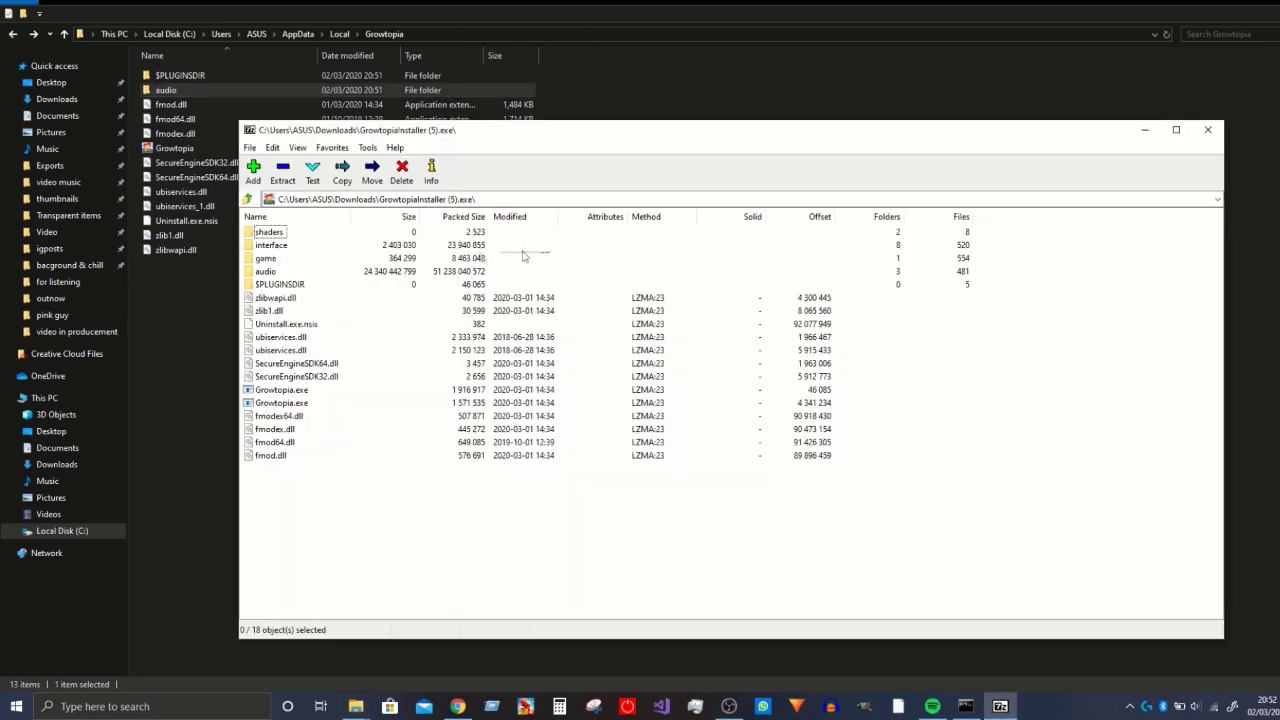
drag(522, 256, 270, 234)
right_click(270, 246)
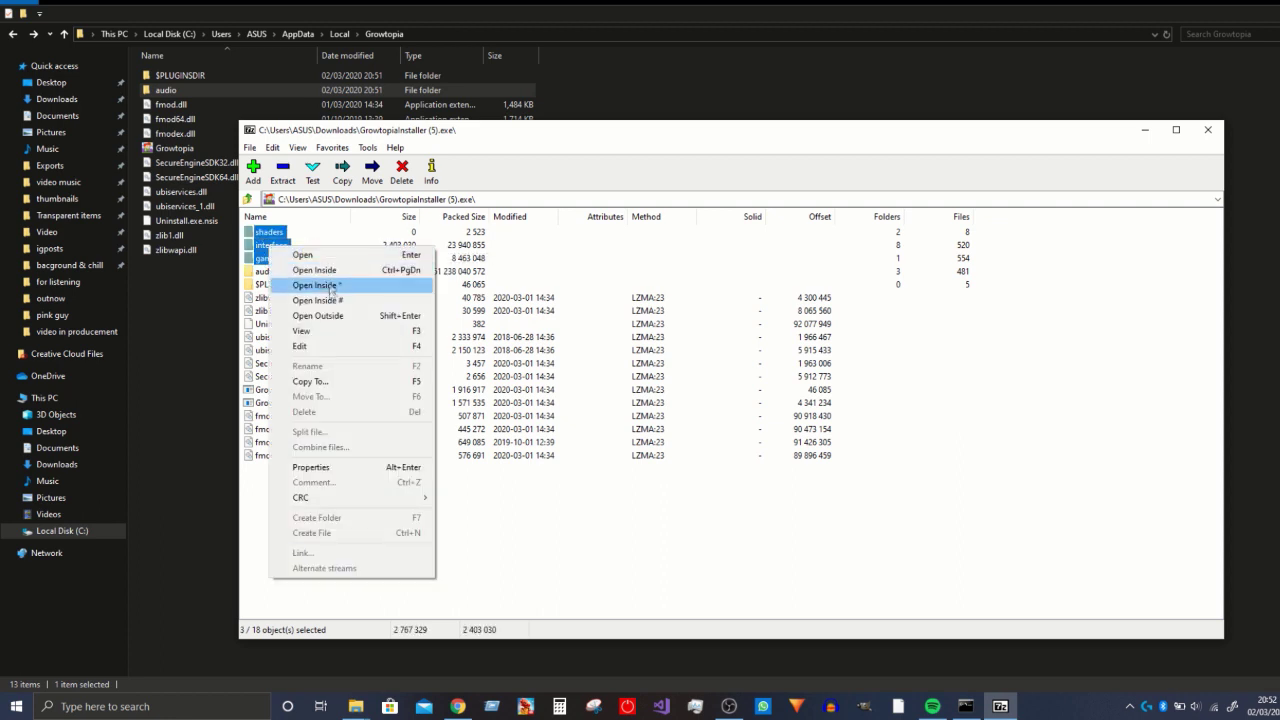
click(310, 381)
key(ctrl+v)
click(710, 414)
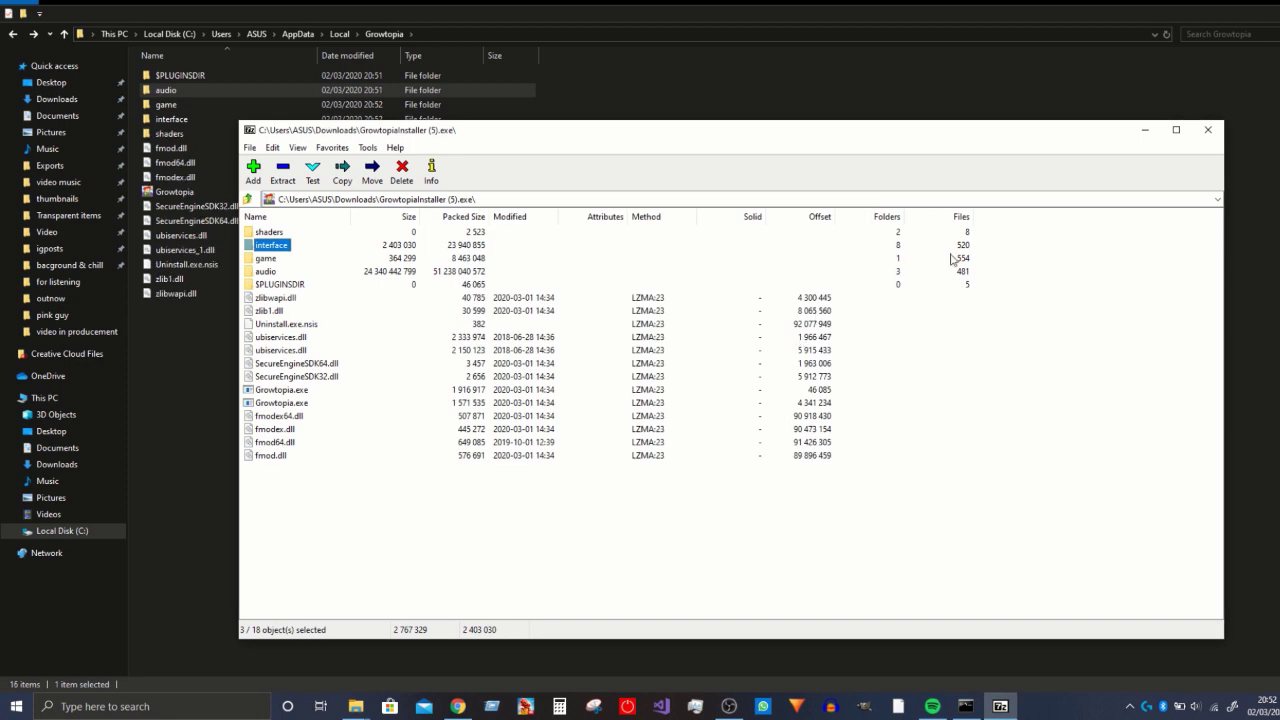
- Launch Growtopia from its local folder and set the SFX volume and music volume to minimum
click(1145, 130)
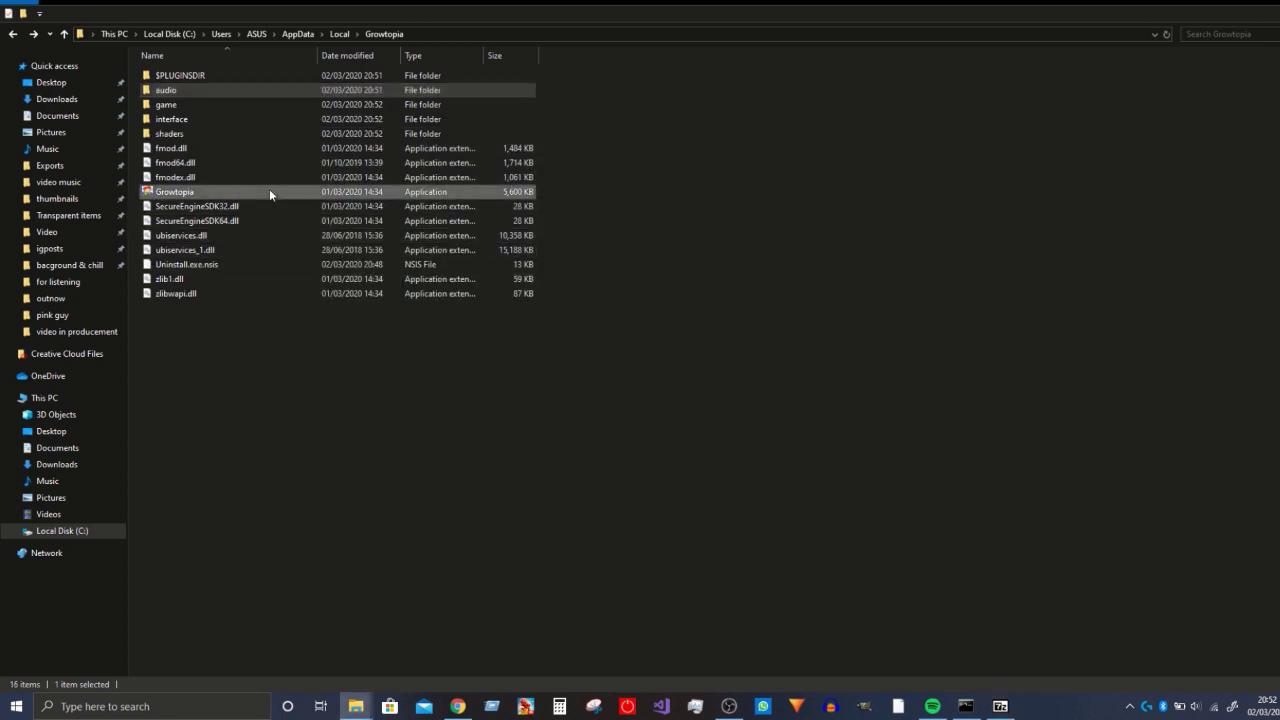
double_click(269, 191)
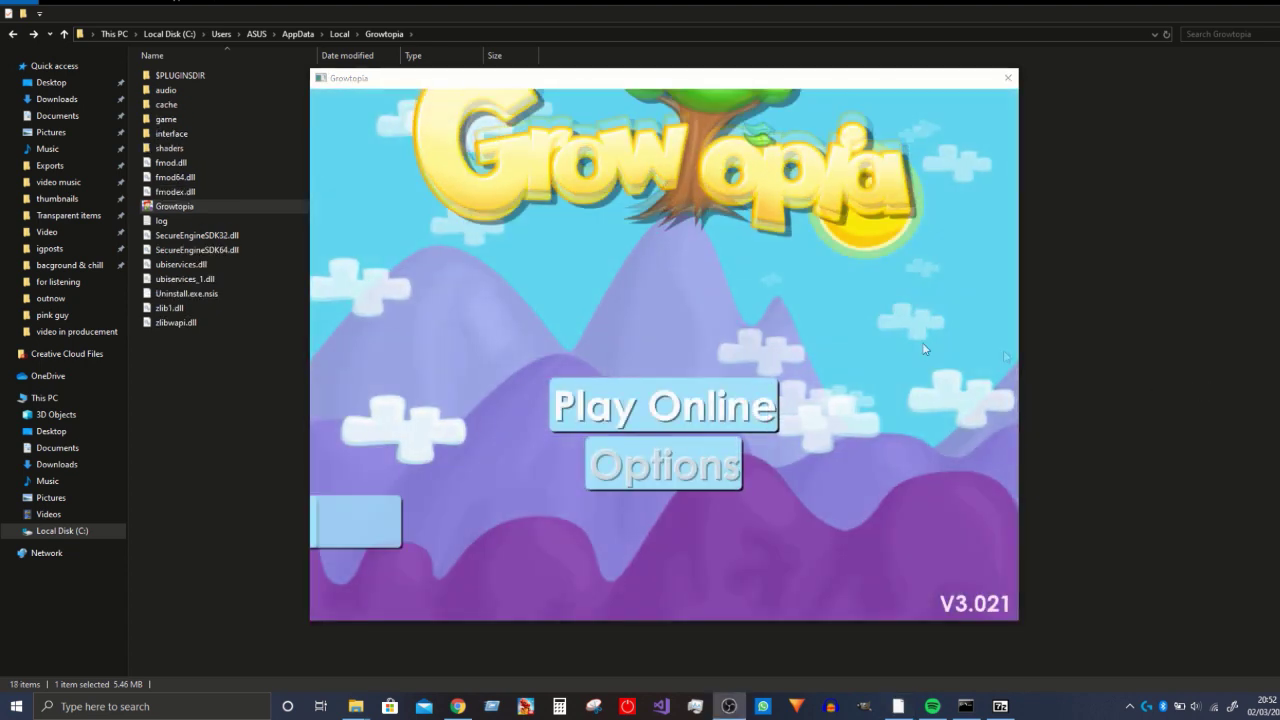
click(634, 474)
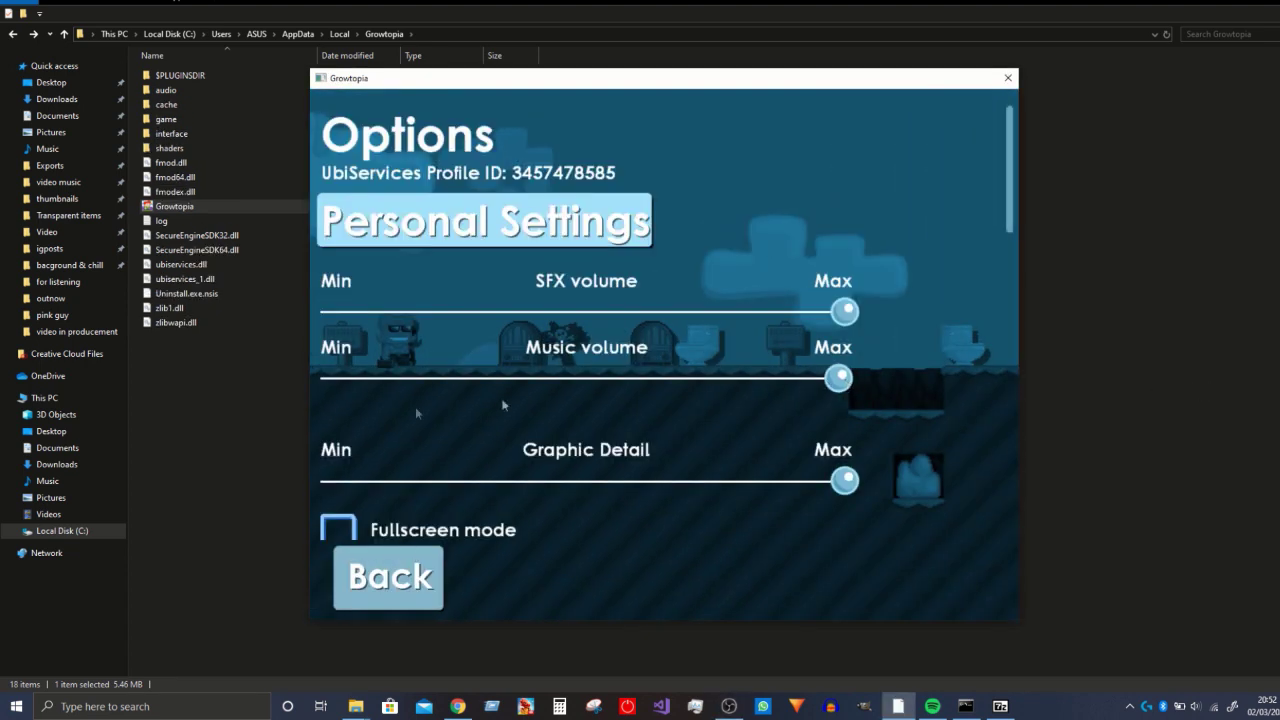
drag(845, 378, 322, 379)
drag(845, 311, 326, 311)
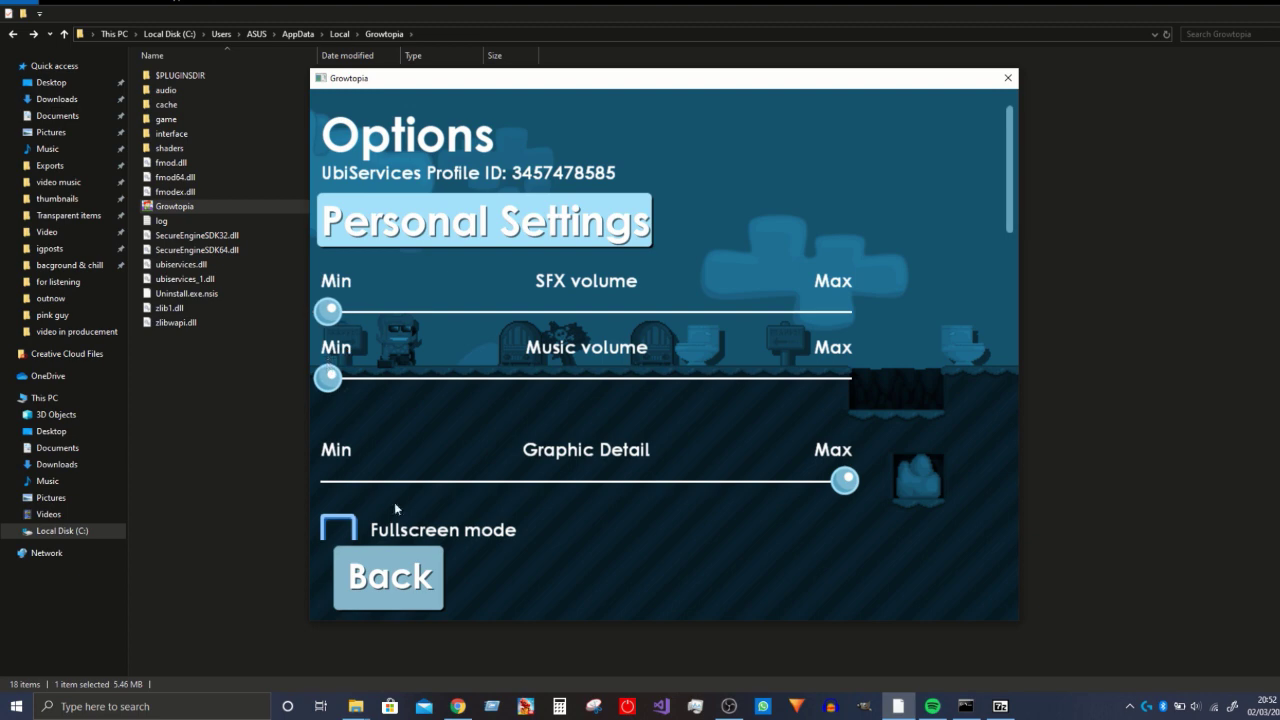
click(413, 592)
- Enable Fullscreen mode in the game options and return to the title screen
click(640, 468)
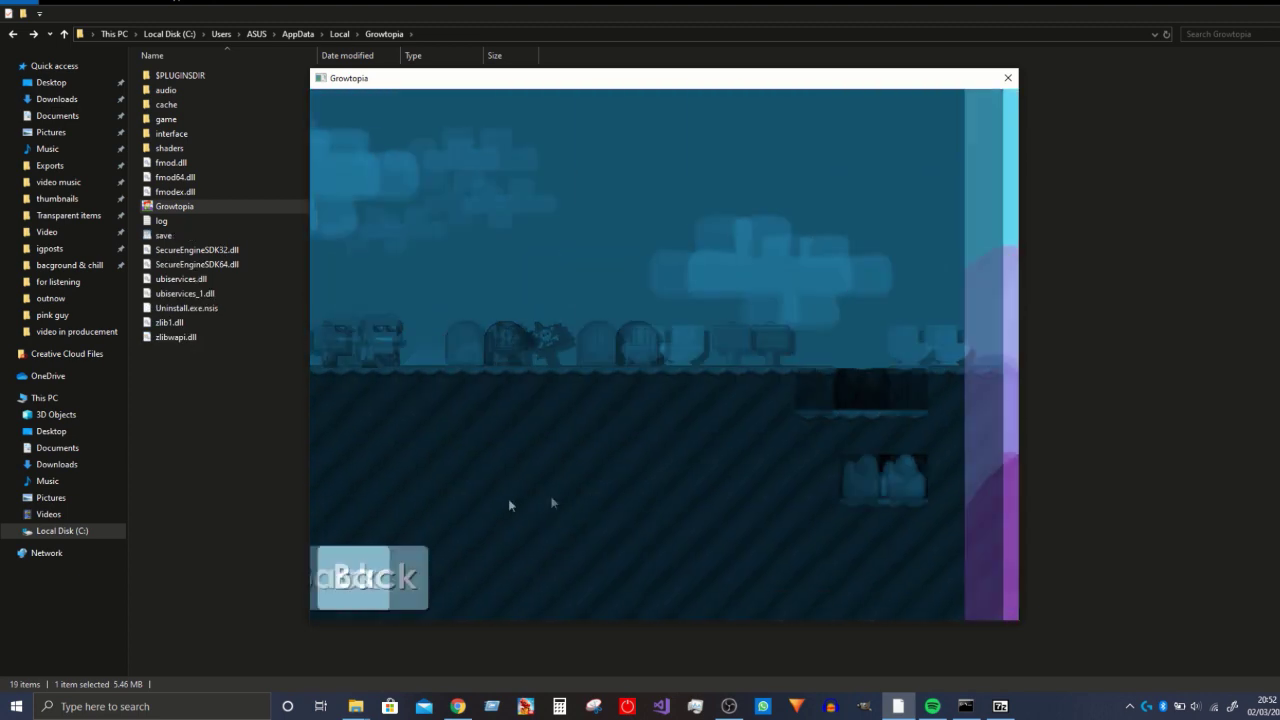
click(338, 528)
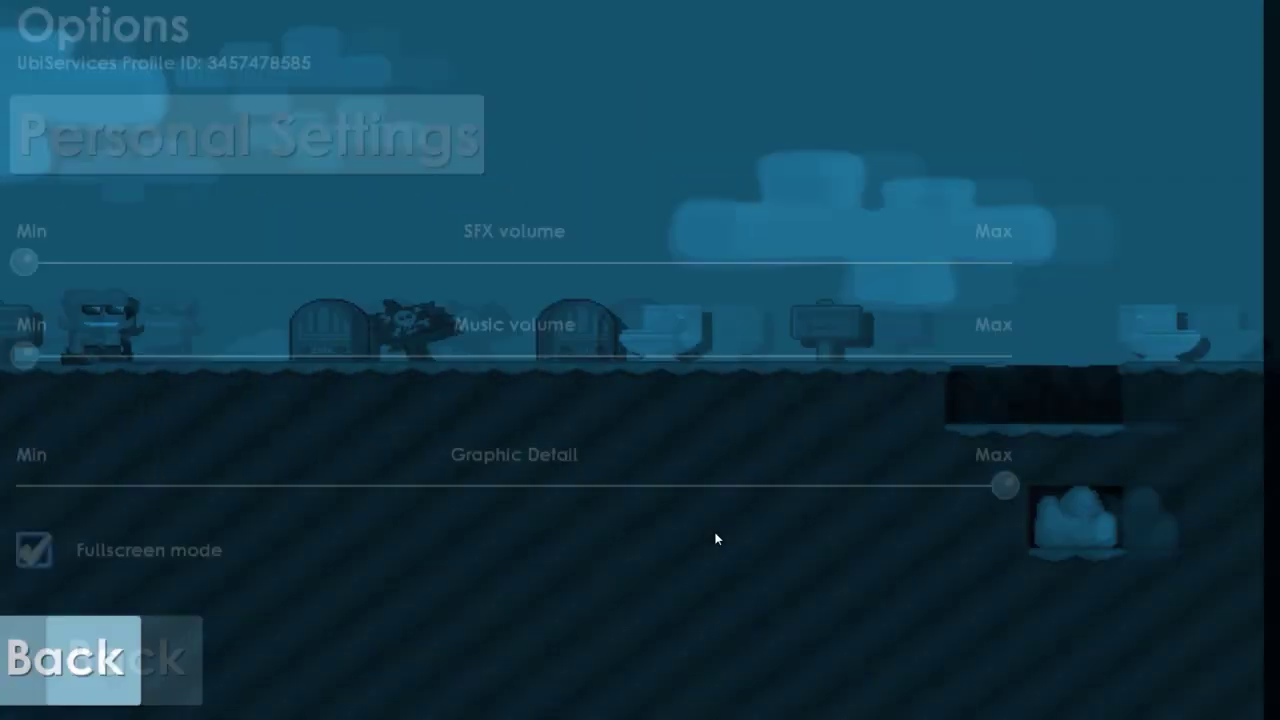
click(168, 665)
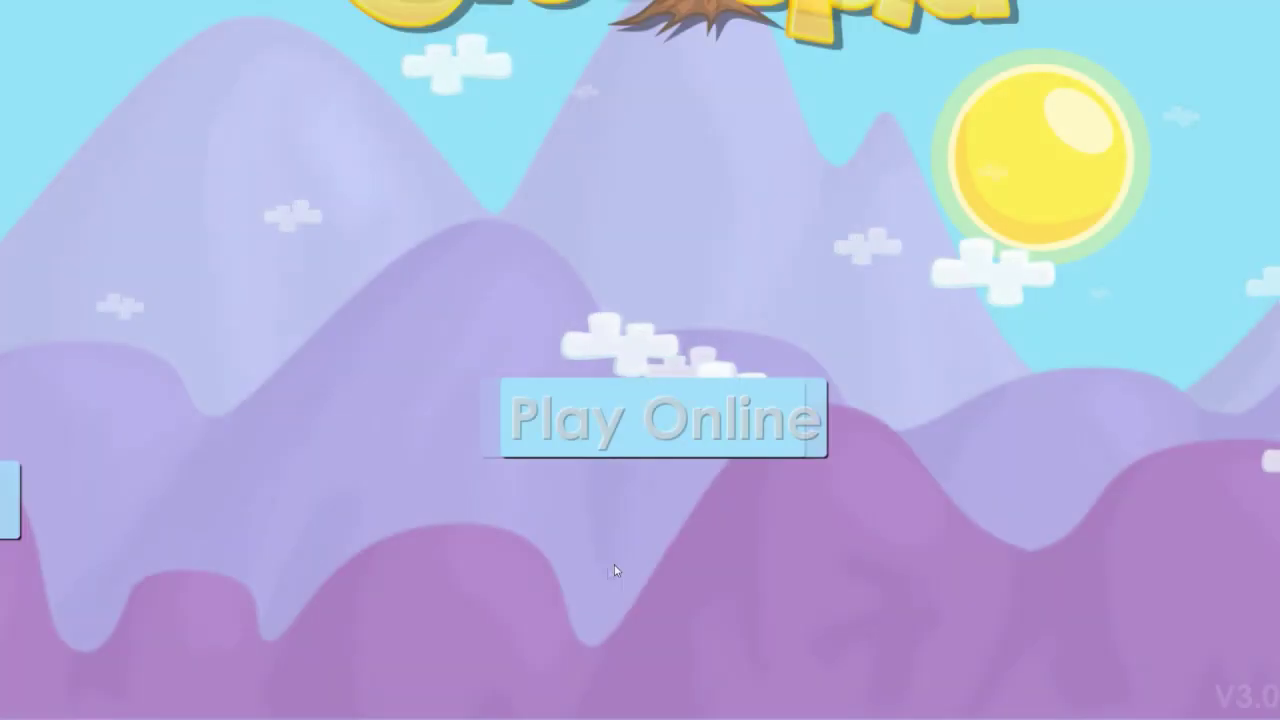
- Start online play, set the age to 50 and accept the legal terms and privacy policy
click(626, 420)
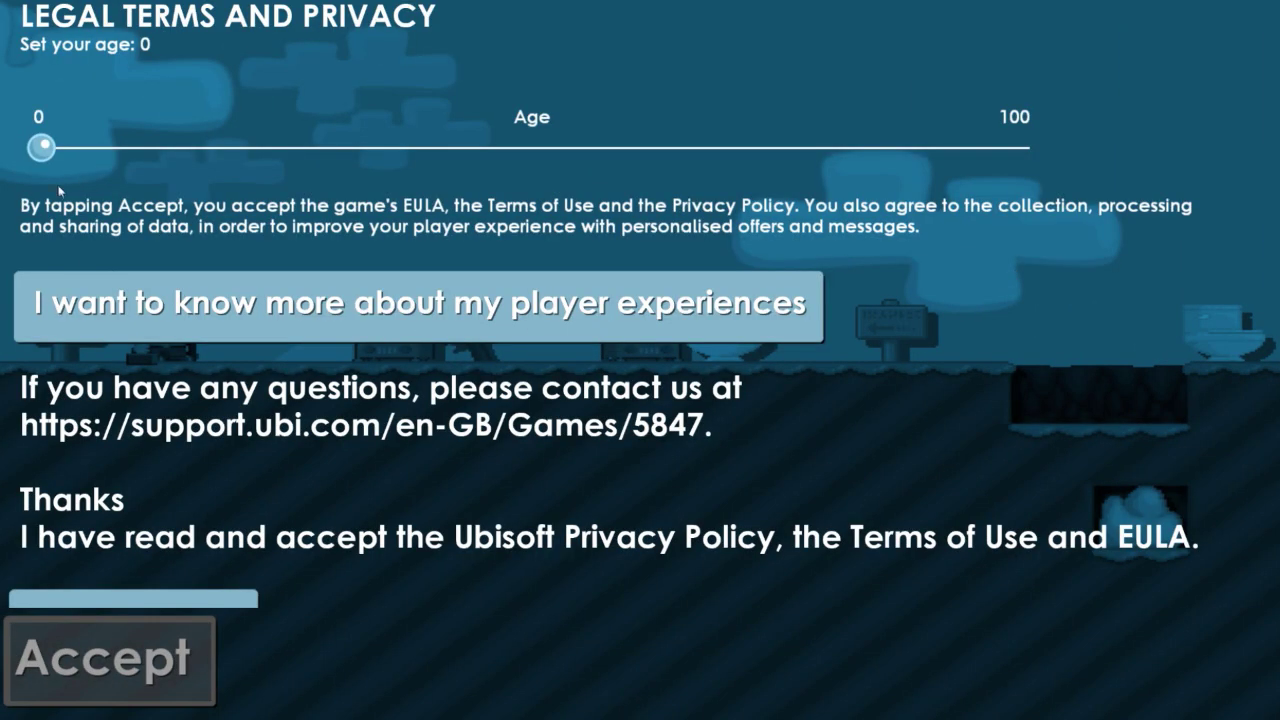
drag(41, 147, 538, 147)
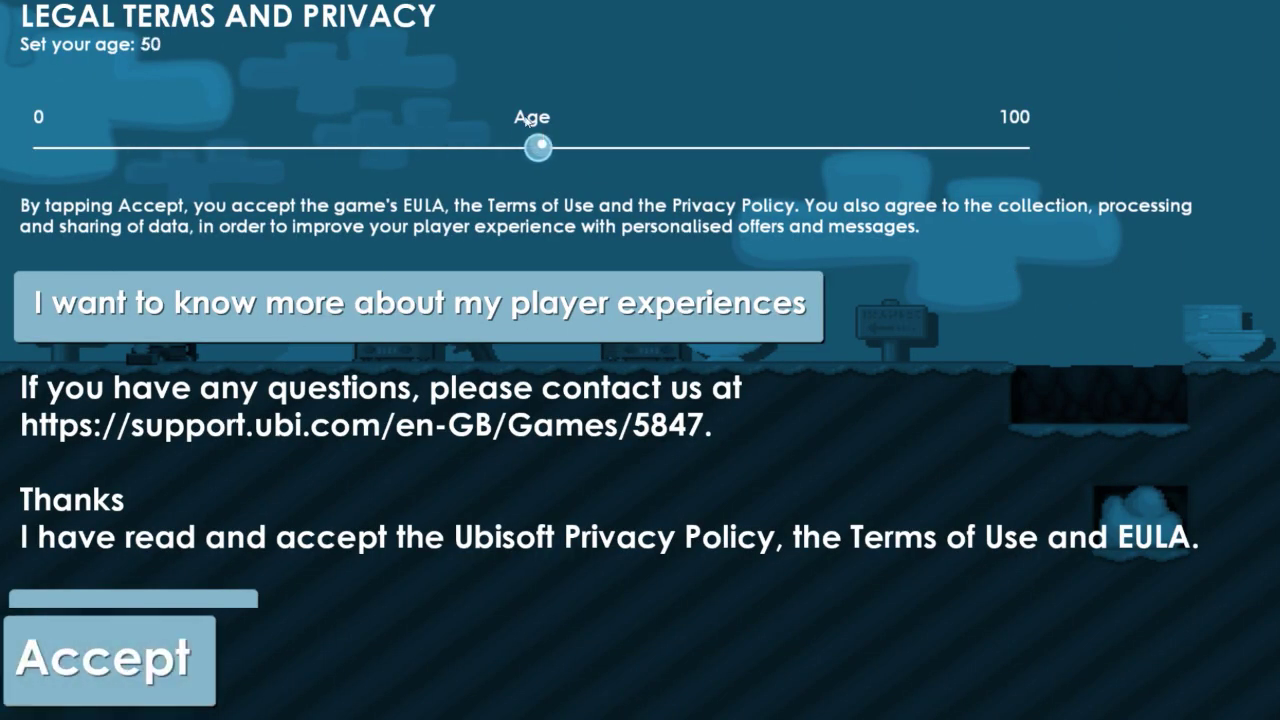
click(67, 652)
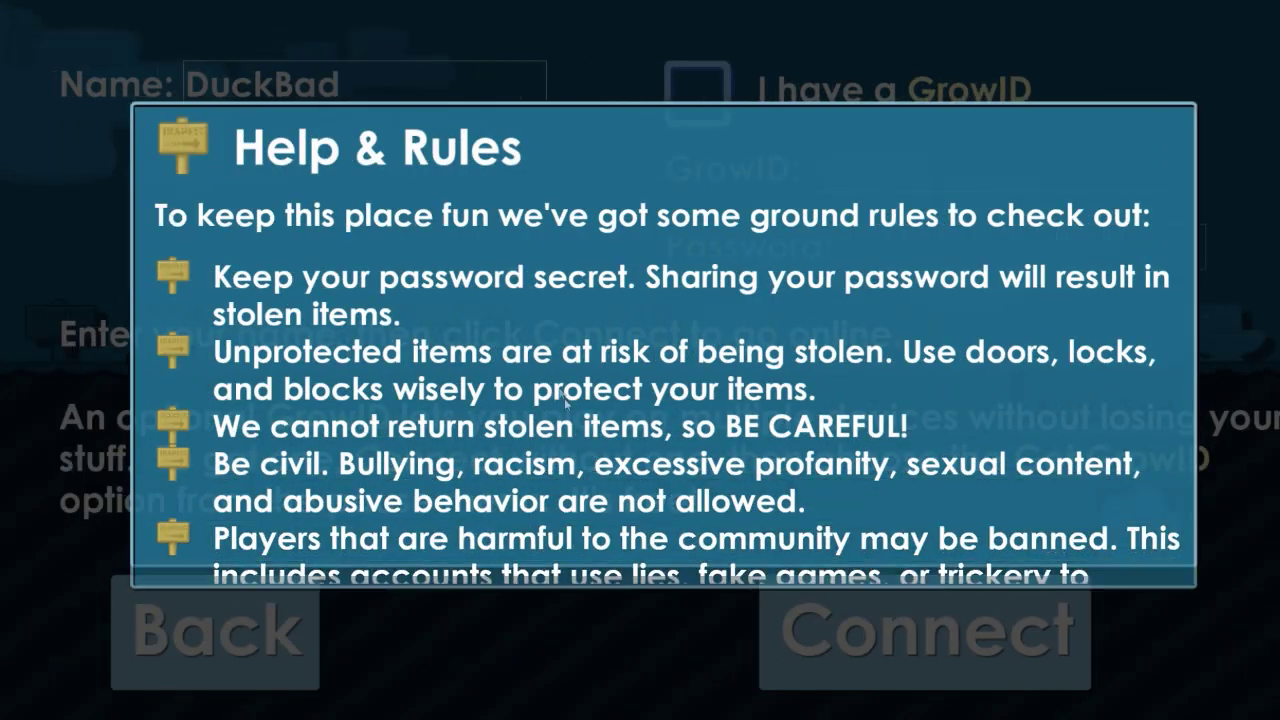
- Go through the Help & Rules notice to its end and continue to the login form
scroll(347, 508, down, 10)
scroll(347, 508, down, 5)
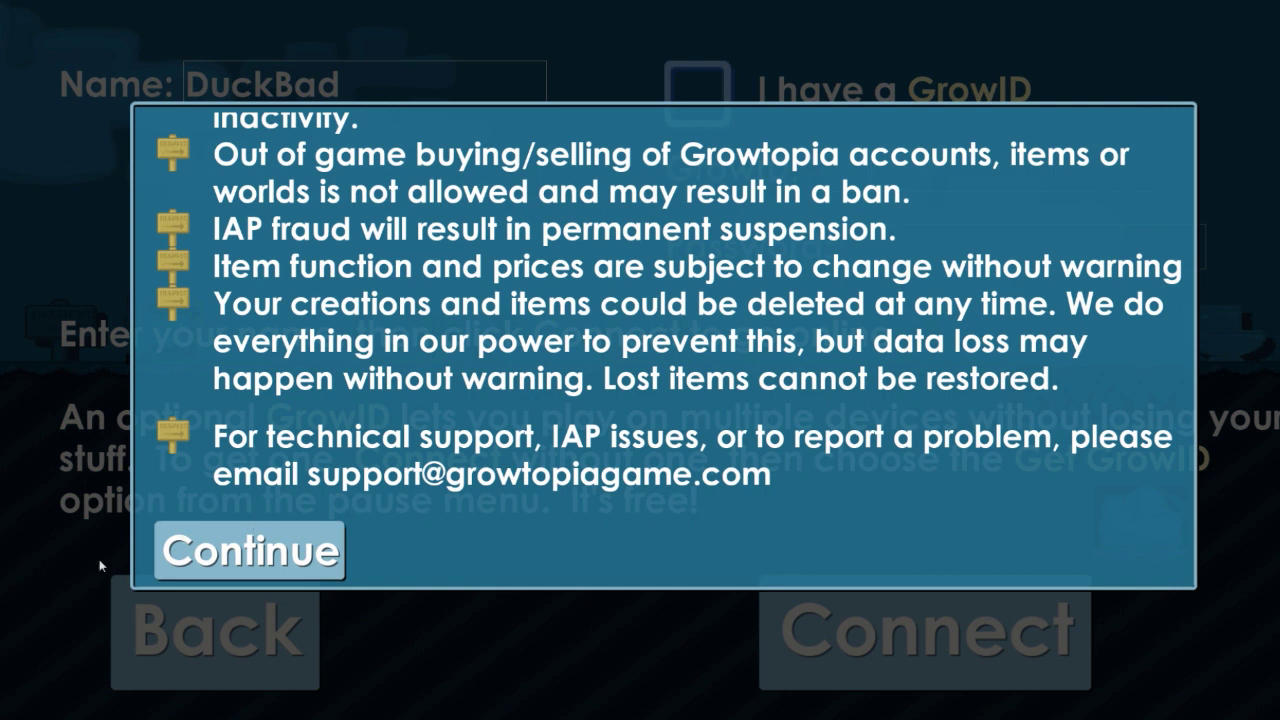
click(199, 561)
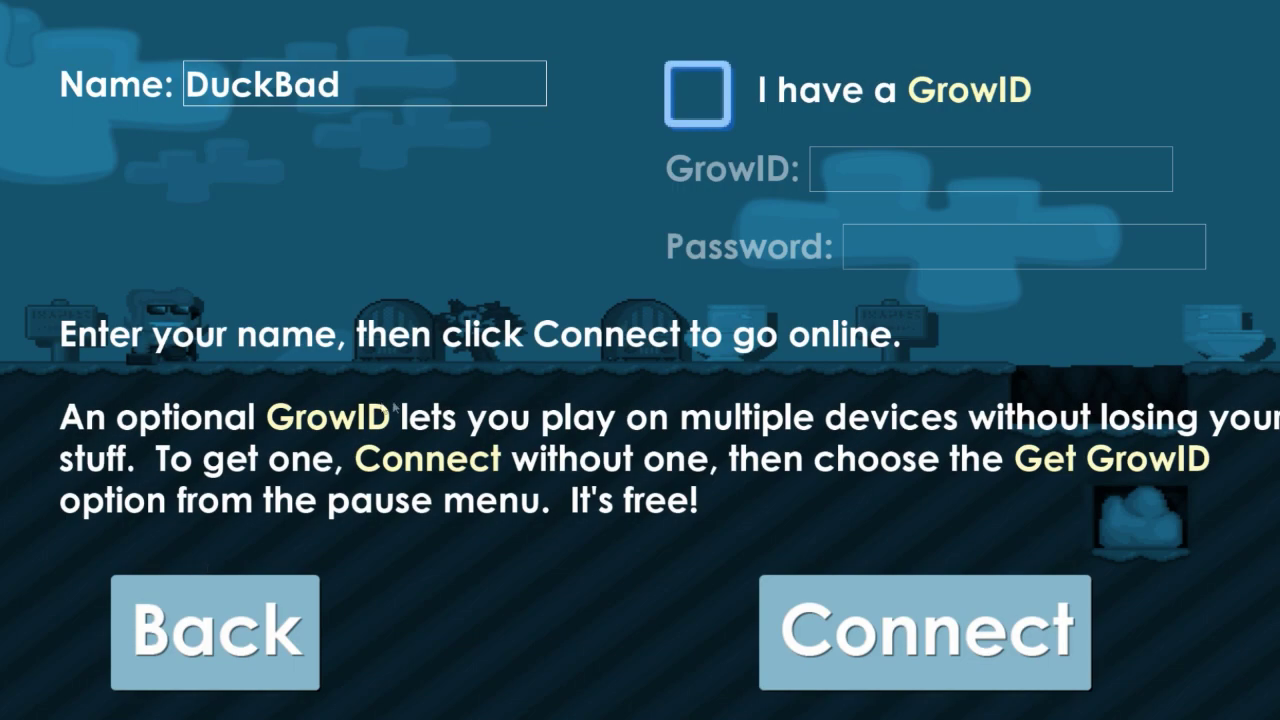
- Enable the existing GrowID login, enter the account's GrowID and password, and connect
click(722, 122)
click(864, 162)
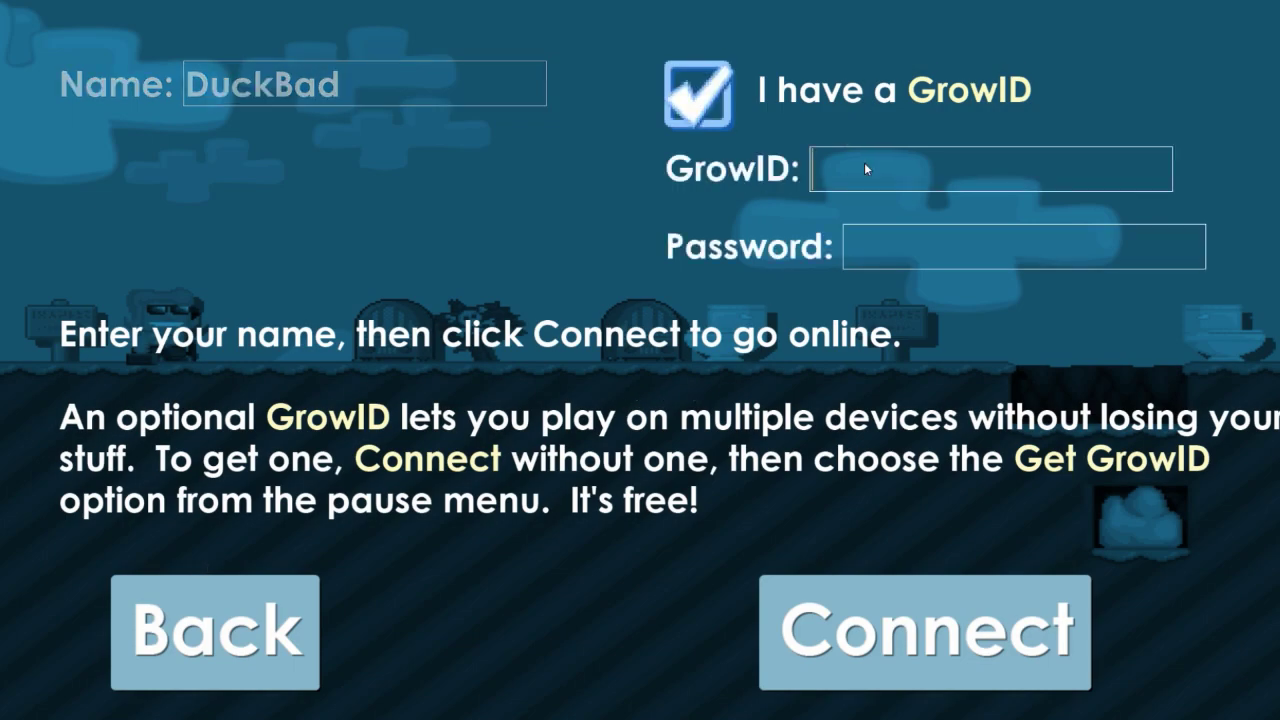
text(TigerPro)
click(932, 247)
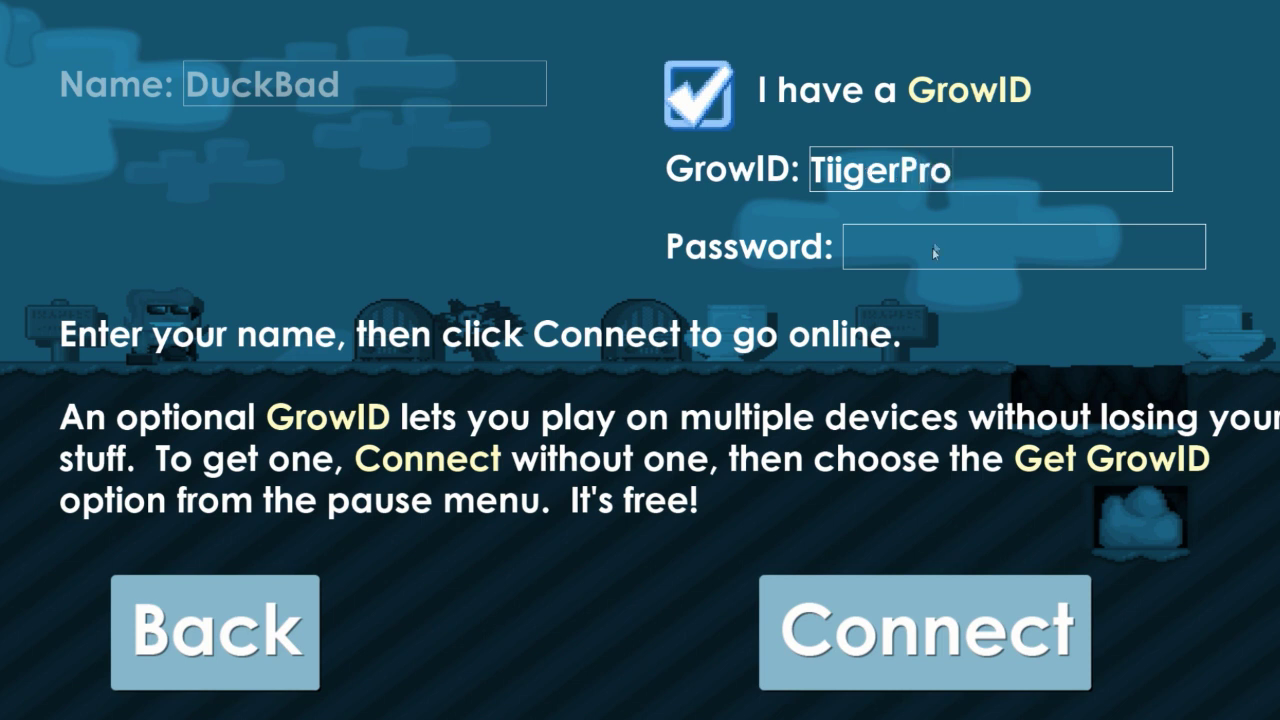
text(****************)
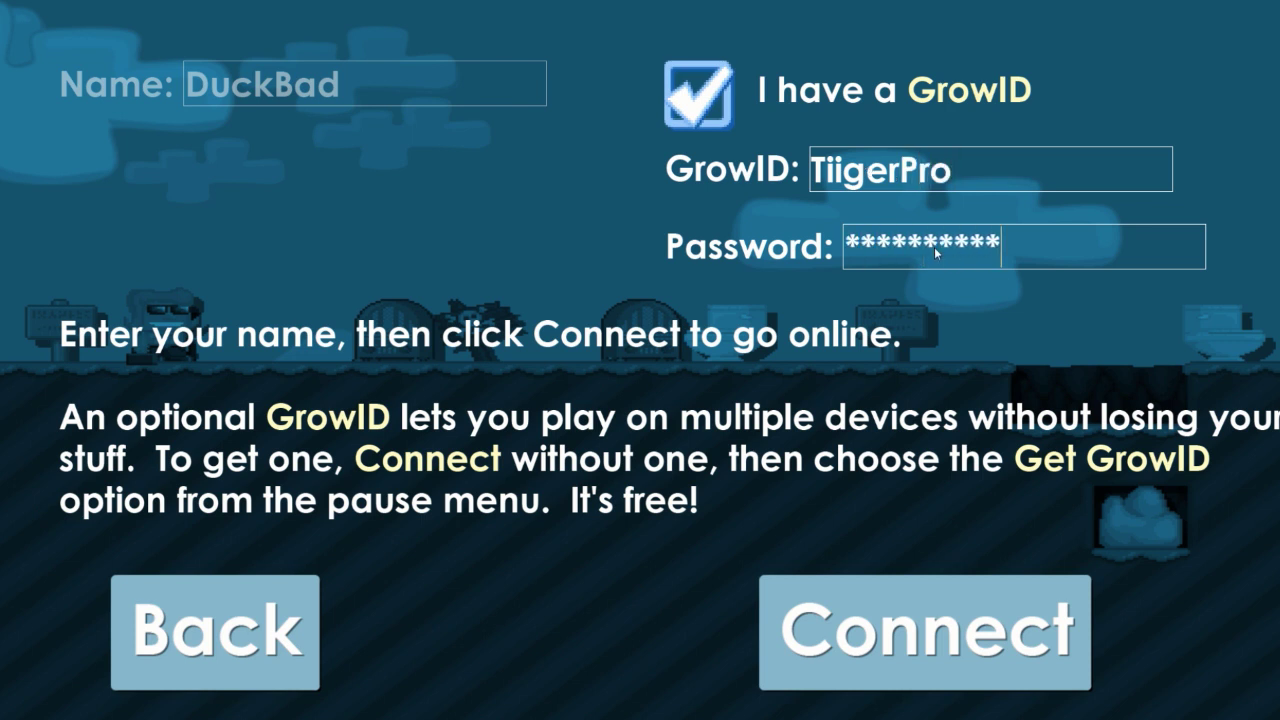
key(Return)
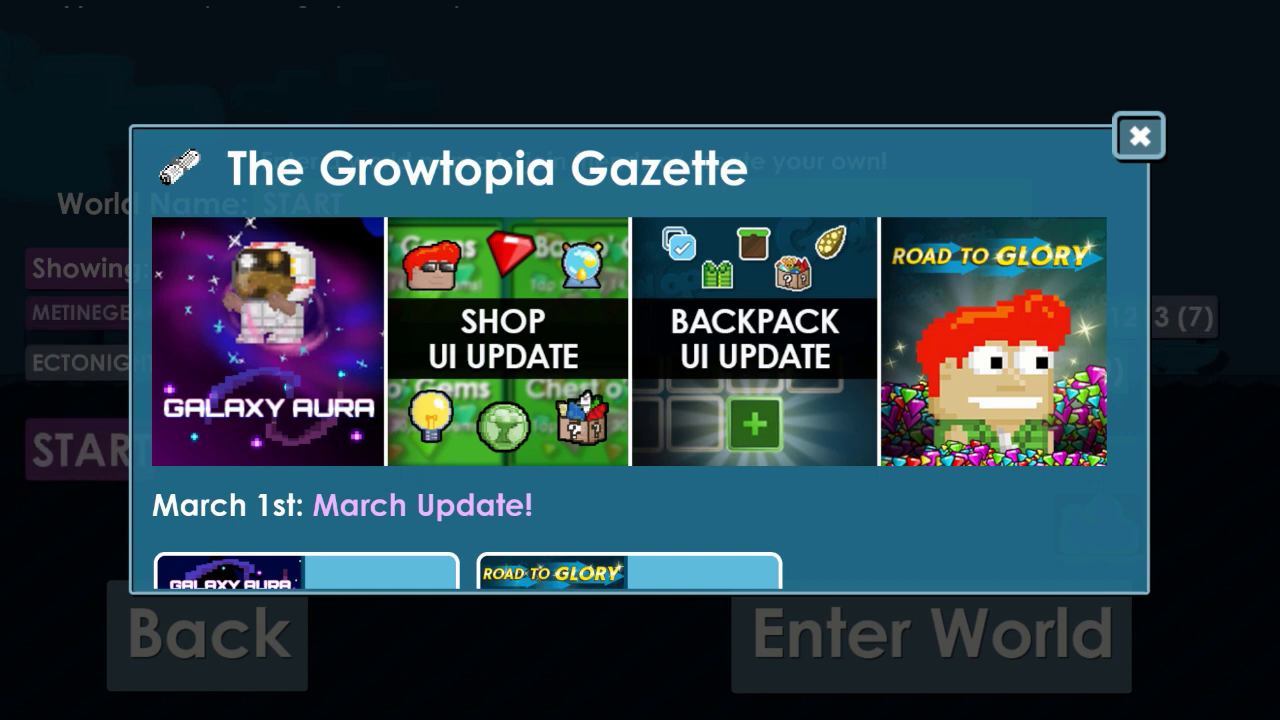
- Dismiss The Growtopia Gazette and enter the world START
click(1139, 136)
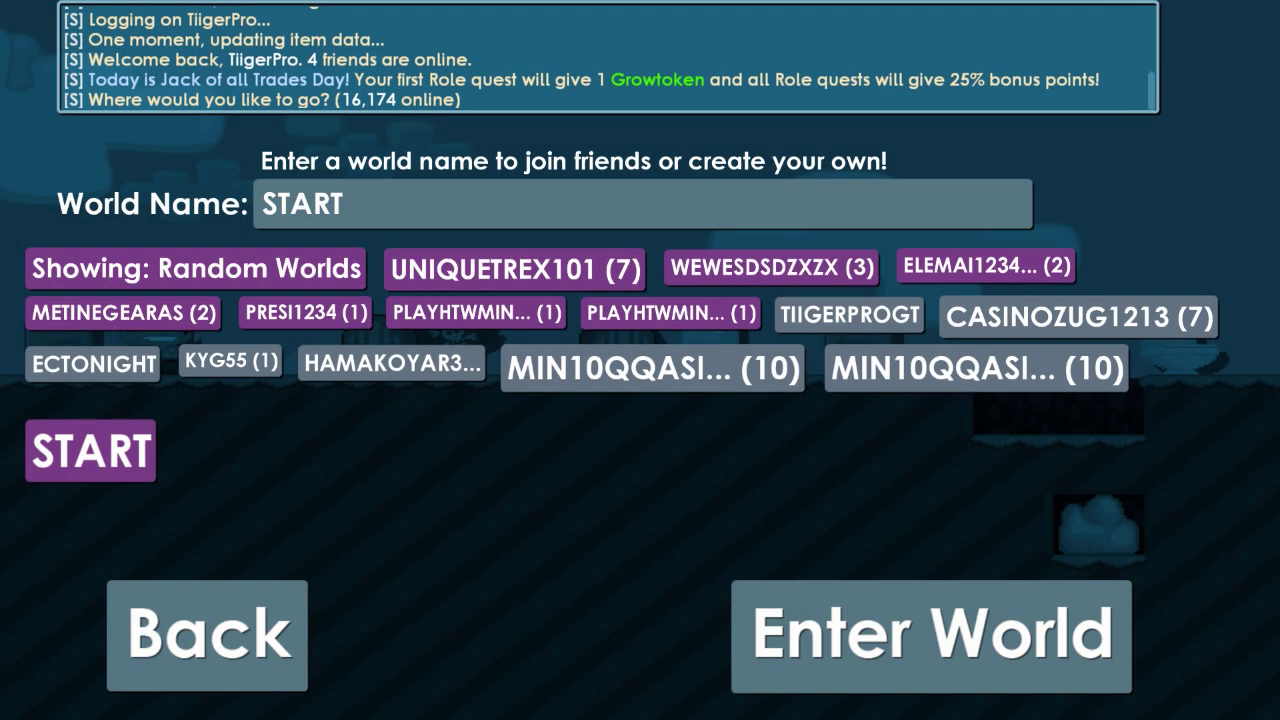
click(931, 634)
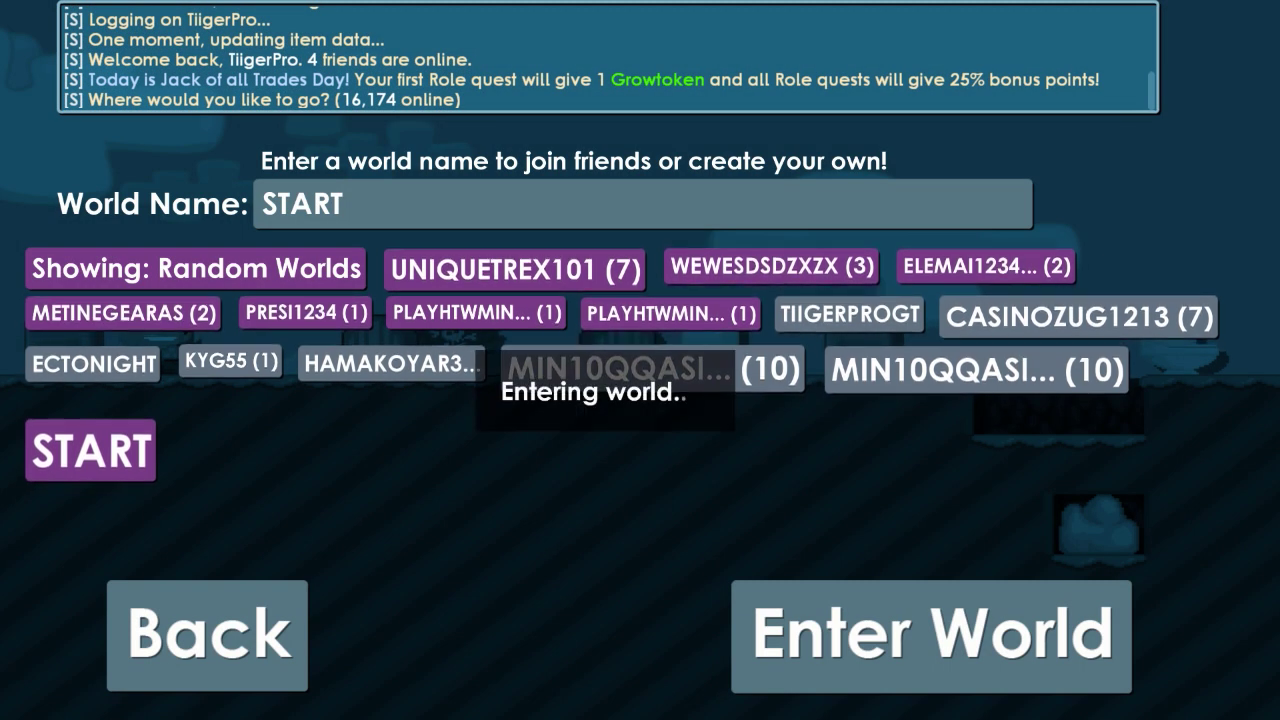